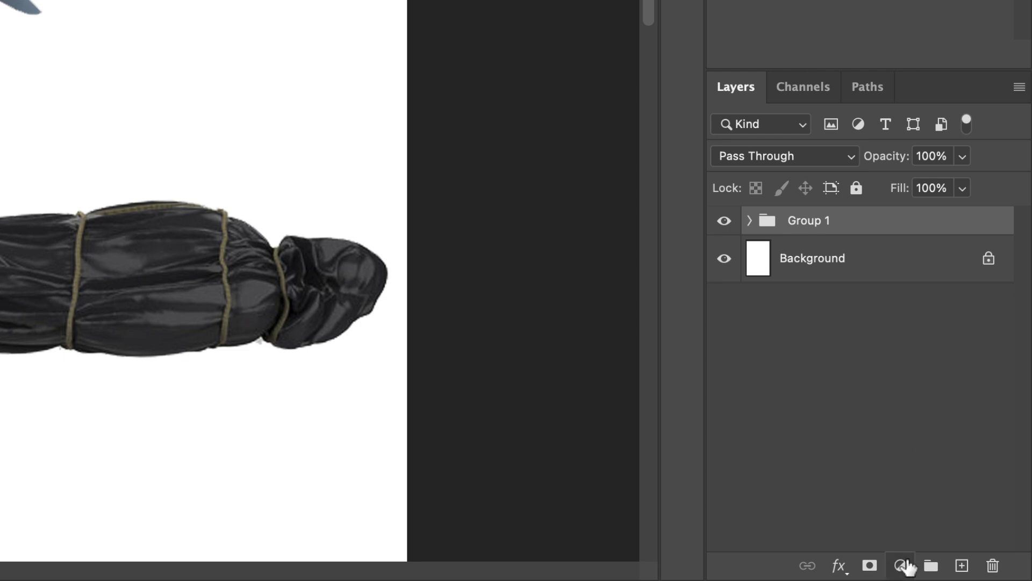
Add a Levels adjustment layer and a Posterize adjustment layer above Group 1
{"action": "left_click", "coordinate": [902, 565]}
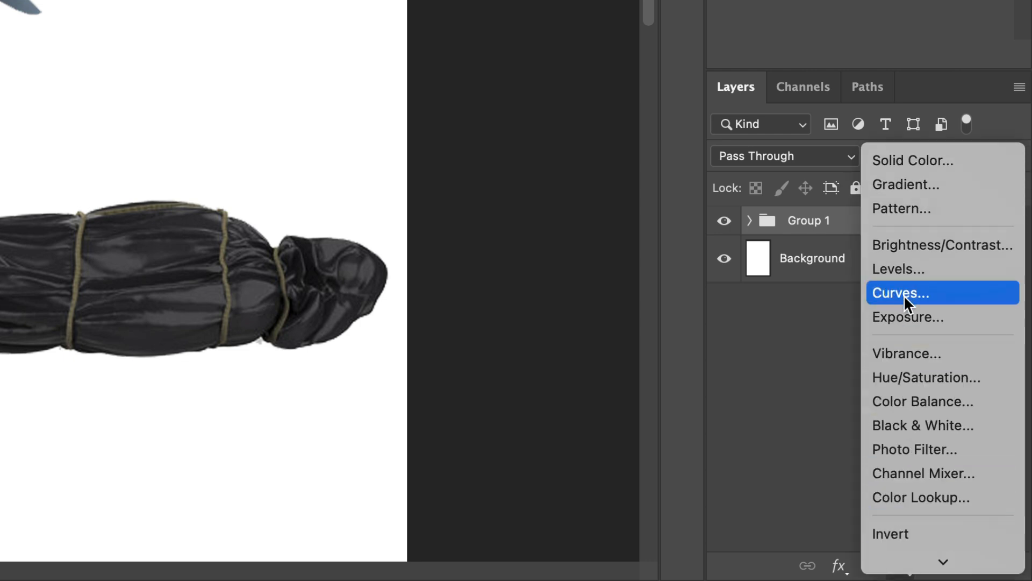
{"action": "mouse_move", "coordinate": [925, 559]}
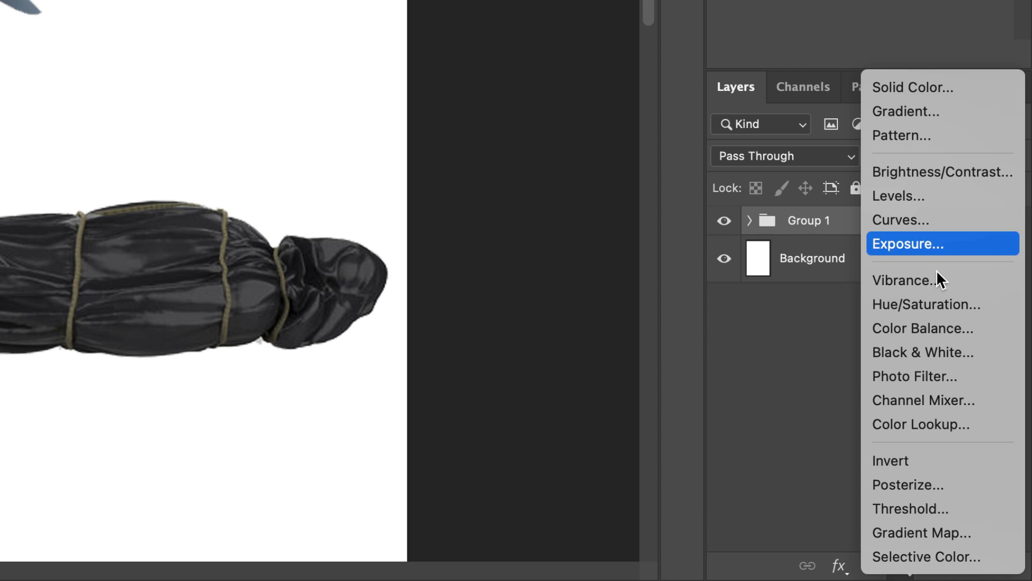
{"action": "left_click", "coordinate": [917, 200]}
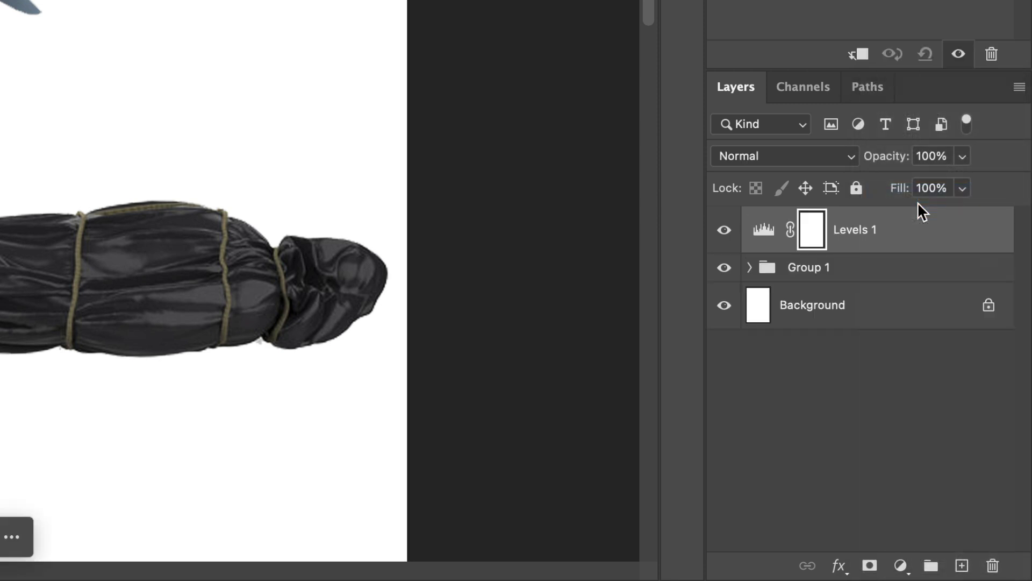
{"action": "left_click", "coordinate": [902, 567]}
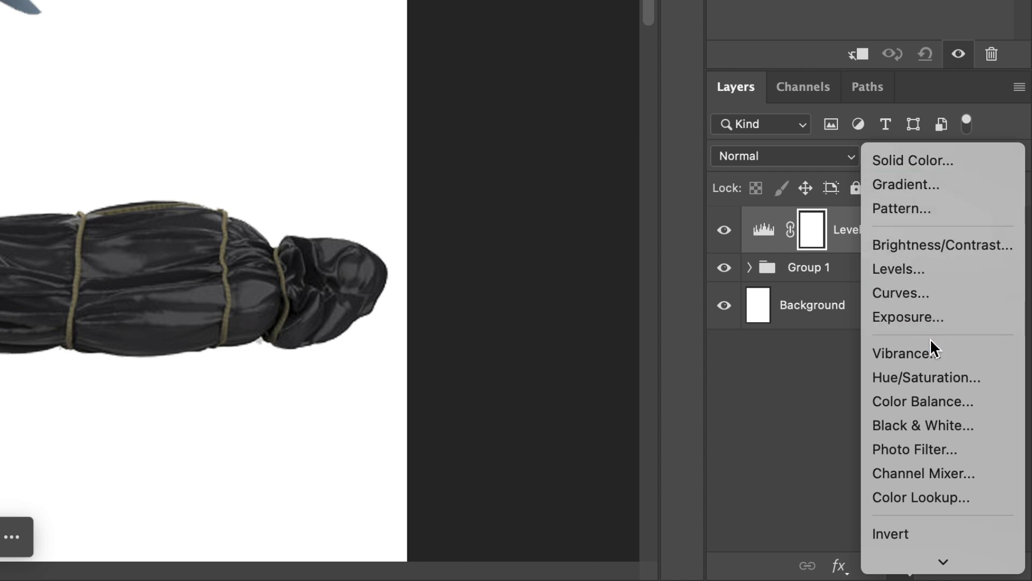
{"action": "mouse_move", "coordinate": [925, 566]}
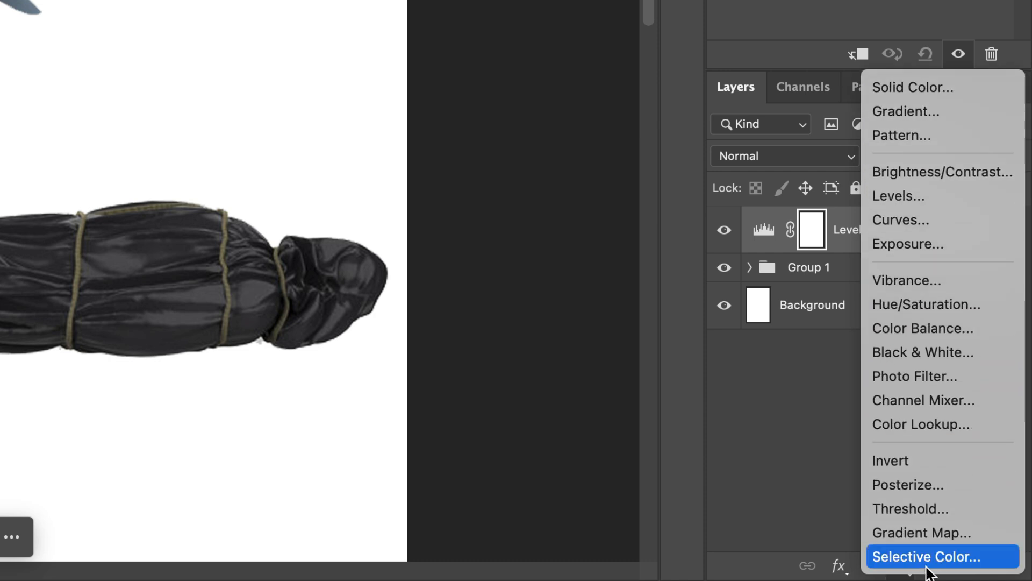
{"action": "left_click", "coordinate": [925, 485]}
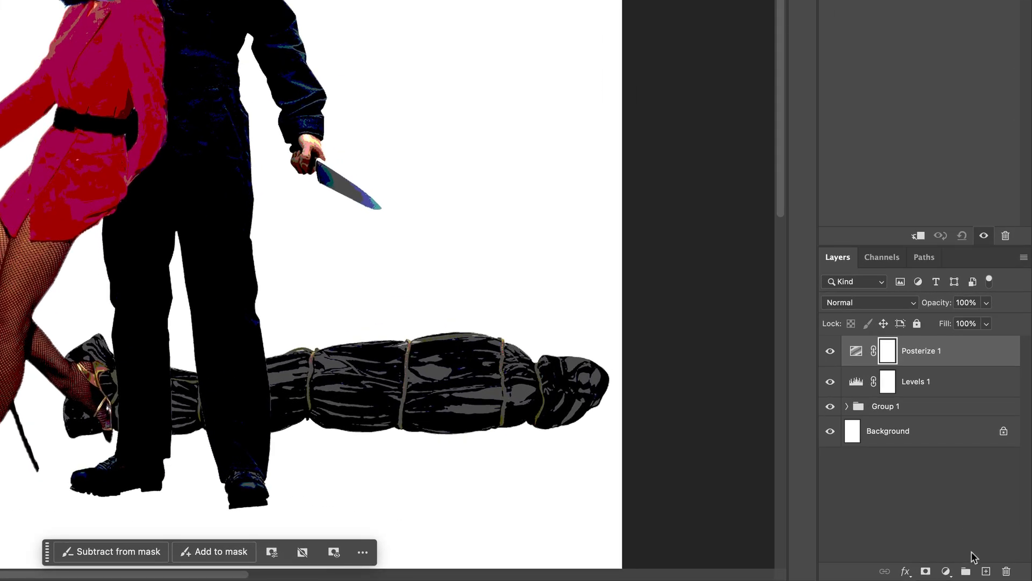
Duplicate the Posterize adjustment layer twice
{"action": "left_click", "coordinate": [895, 359]}
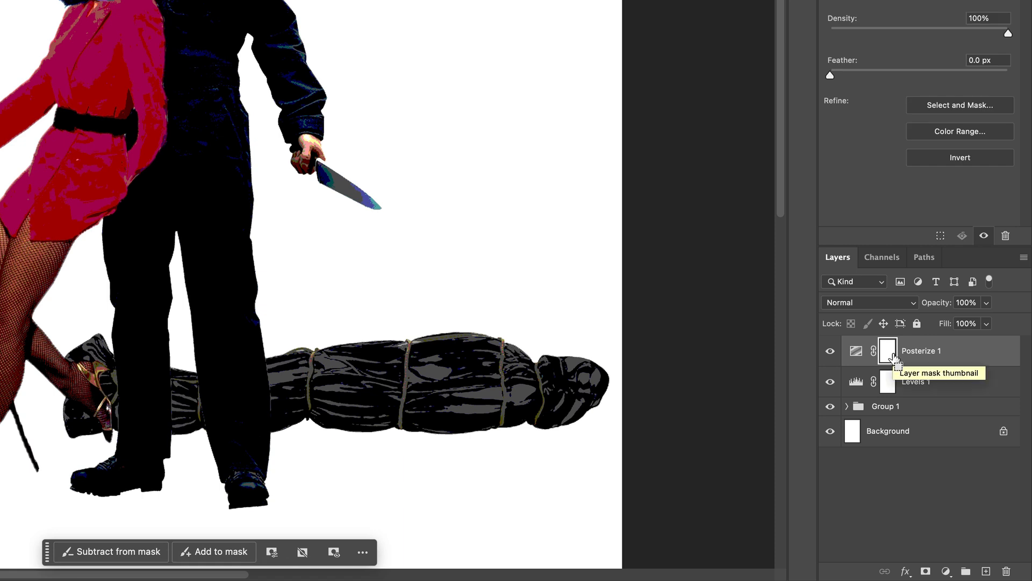
{"action": "key", "text": "super+j"}
{"action": "key", "text": "super+j"}
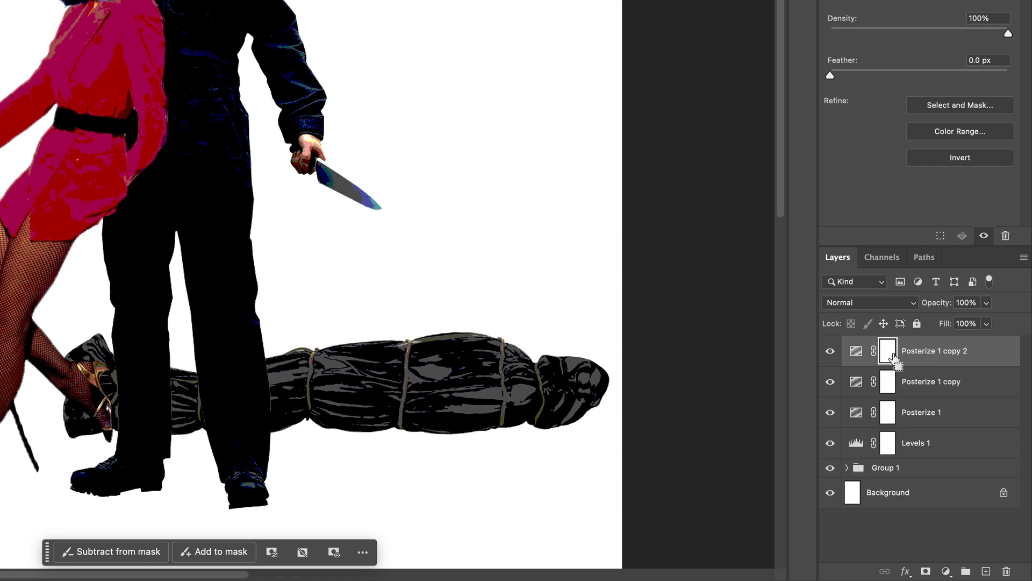
Add a Hue/Saturation adjustment layer above the Posterize layers and set its saturation to -100
{"action": "left_click", "coordinate": [945, 571]}
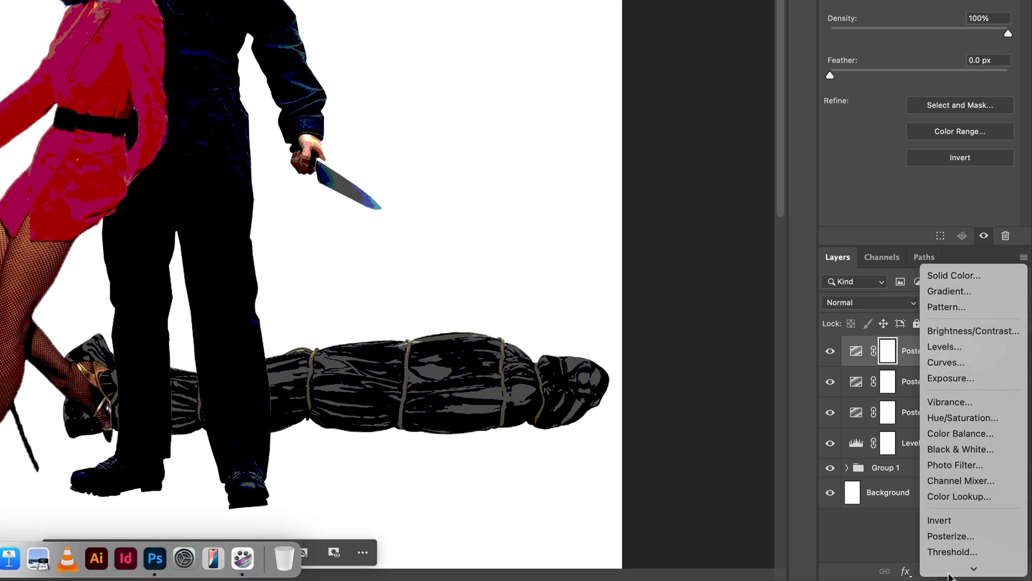
{"action": "left_click", "coordinate": [976, 400]}
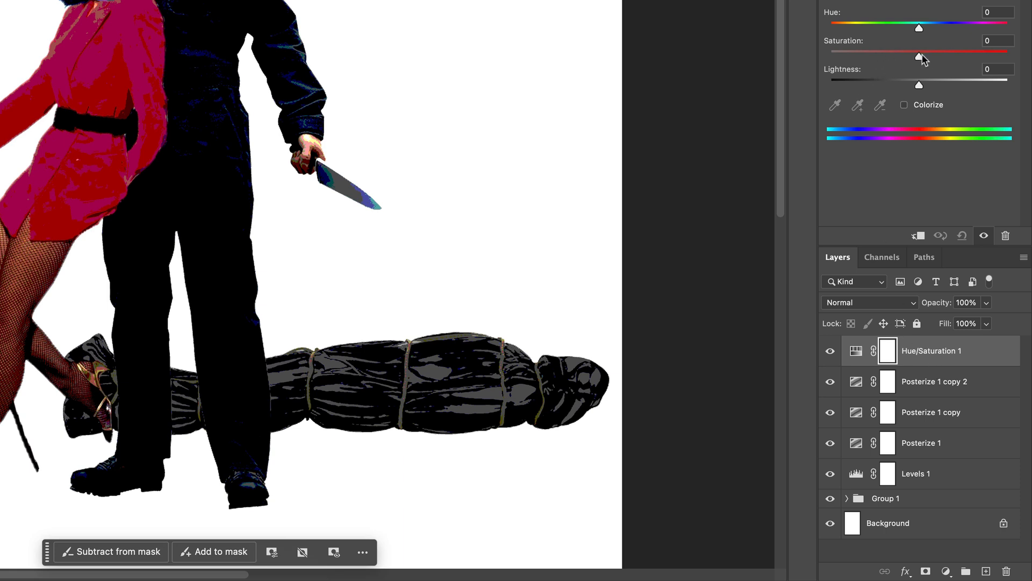
{"action": "left_click_drag", "start_coordinate": [919, 57], "coordinate": [794, 62]}
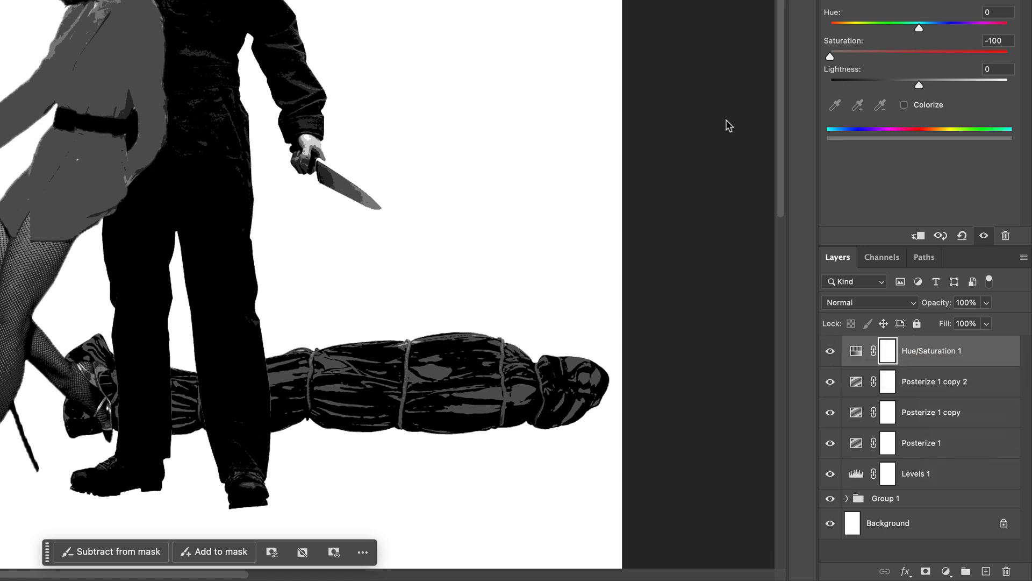
Rename the Posterize 1 copy 2 layer as Posterize 4
{"action": "left_click", "coordinate": [890, 384]}
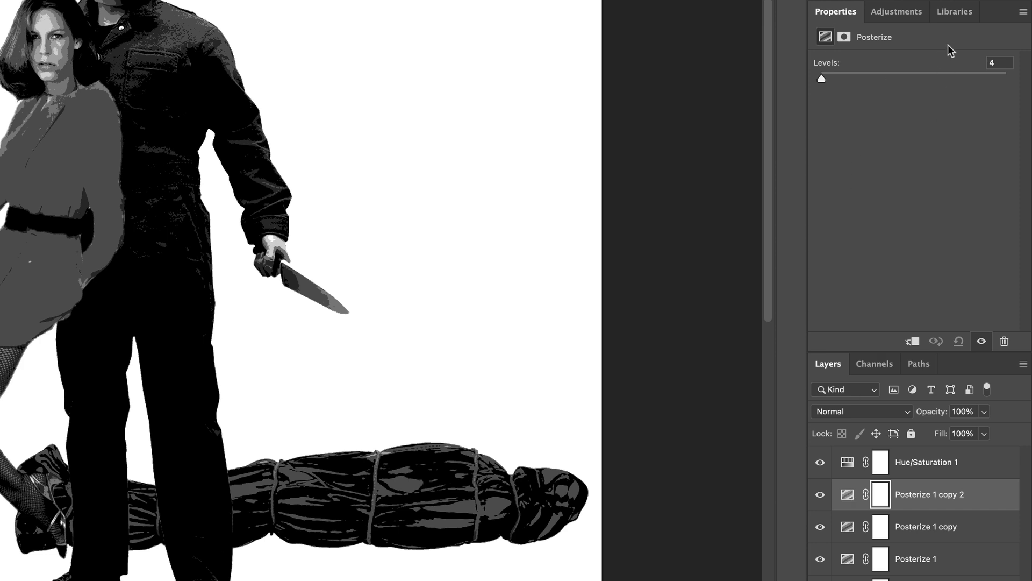
{"action": "double_click", "coordinate": [931, 494]}
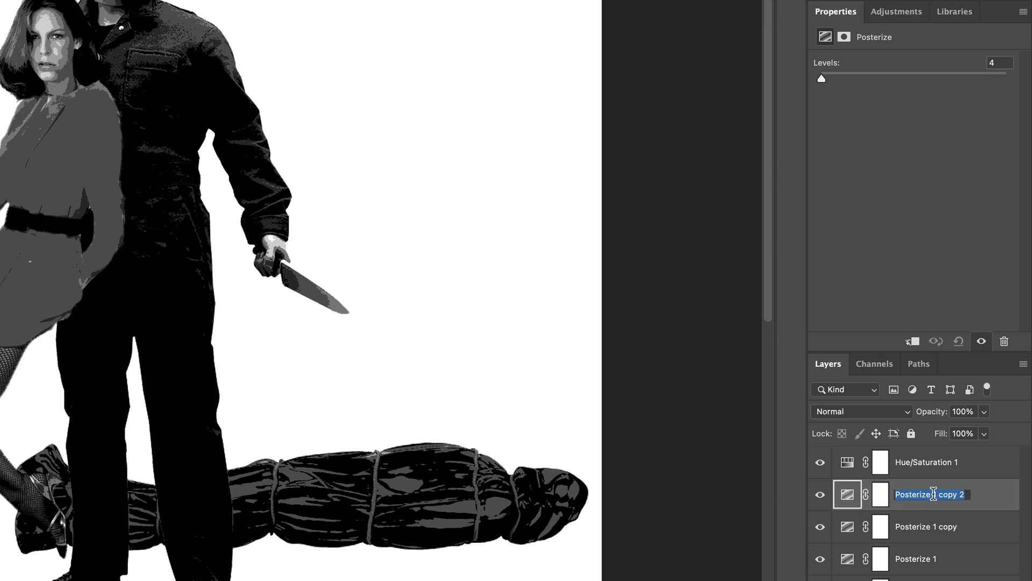
{"action": "left_click_drag", "start_coordinate": [932, 494], "coordinate": [1028, 491]}
{"action": "type", "text": "4"}
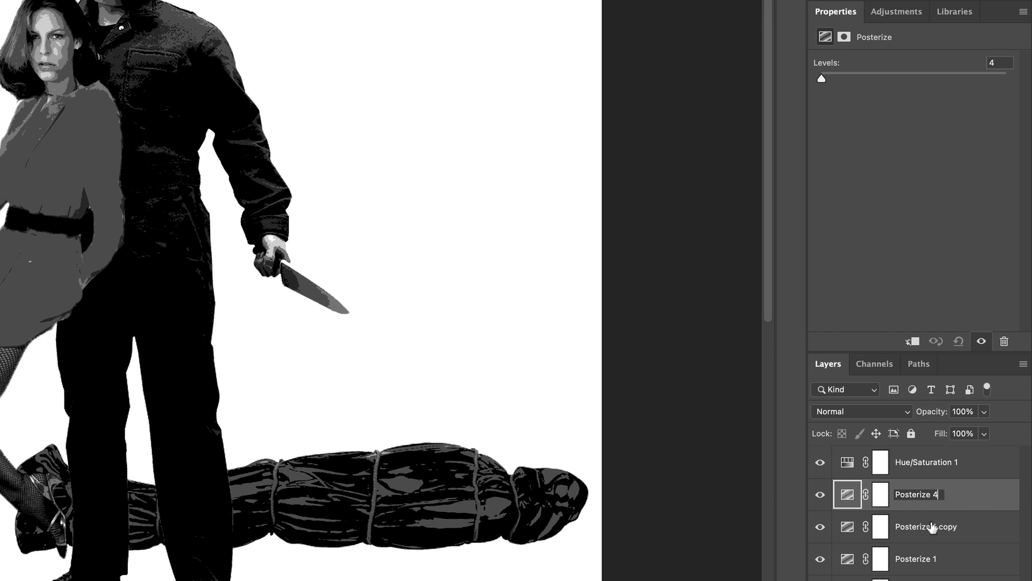
{"action": "key", "text": "Return"}
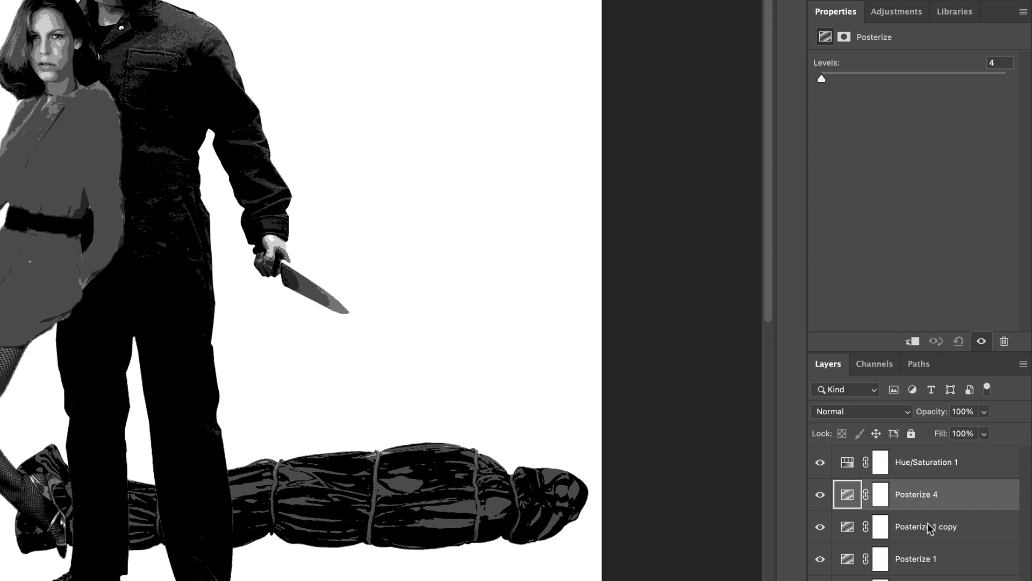
Set the Posterize 1 copy layer to 3 levels and rename it Posterize 3
{"action": "left_click", "coordinate": [847, 530]}
{"action": "left_click", "coordinate": [997, 63]}
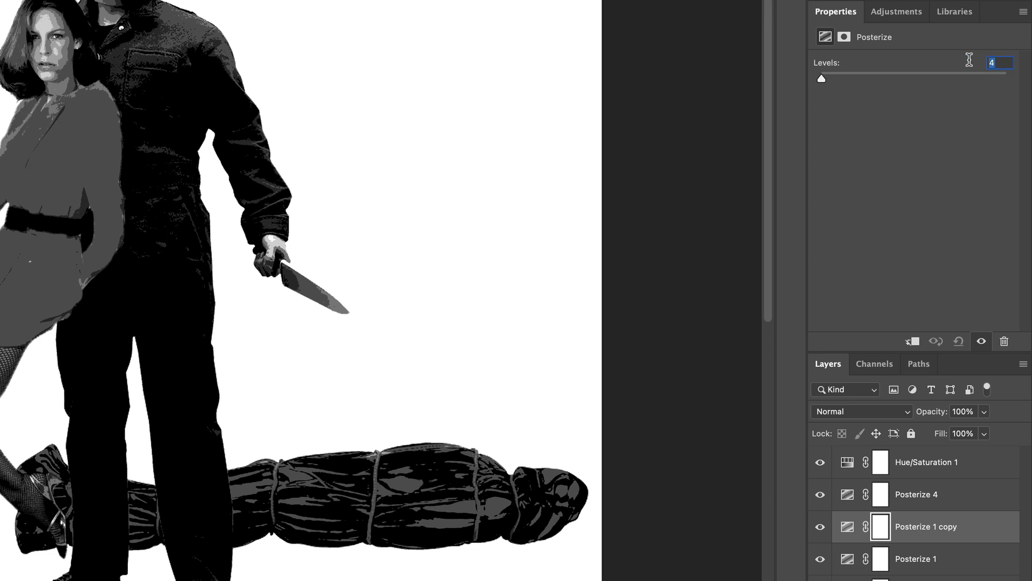
{"action": "type", "text": "3"}
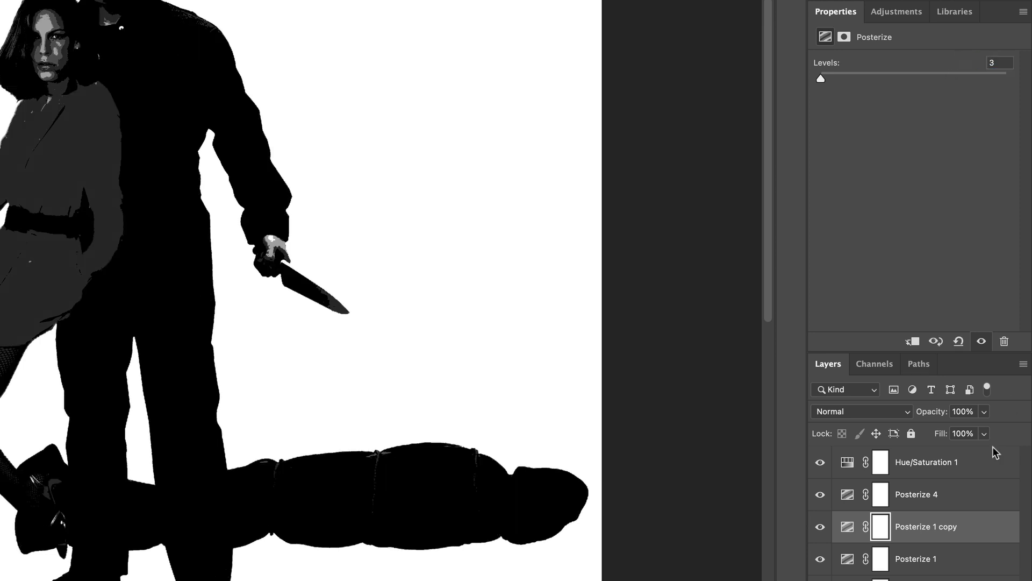
{"action": "double_click", "coordinate": [933, 525]}
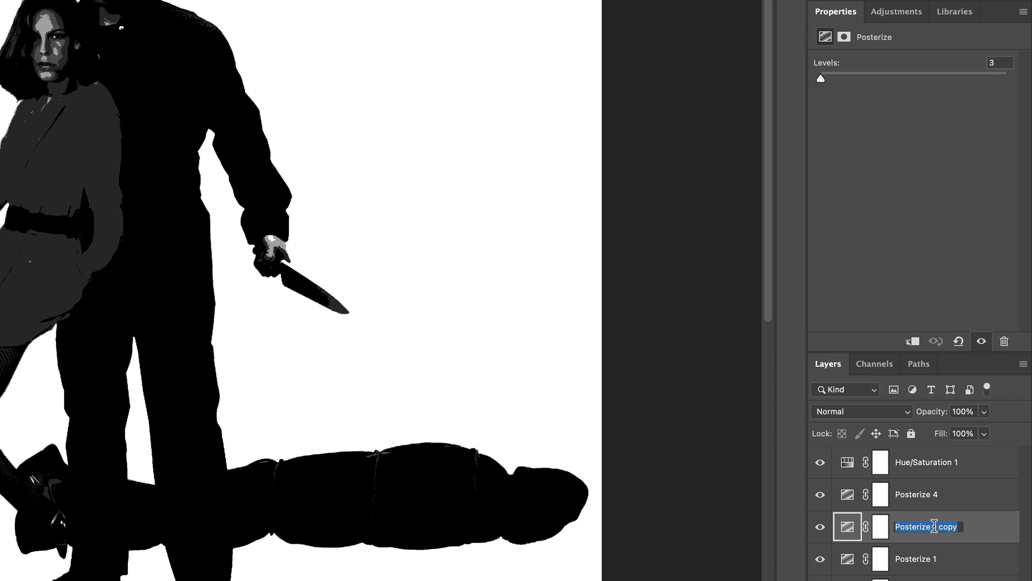
{"action": "left_click_drag", "start_coordinate": [932, 526], "coordinate": [1003, 519]}
{"action": "type", "text": "3"}
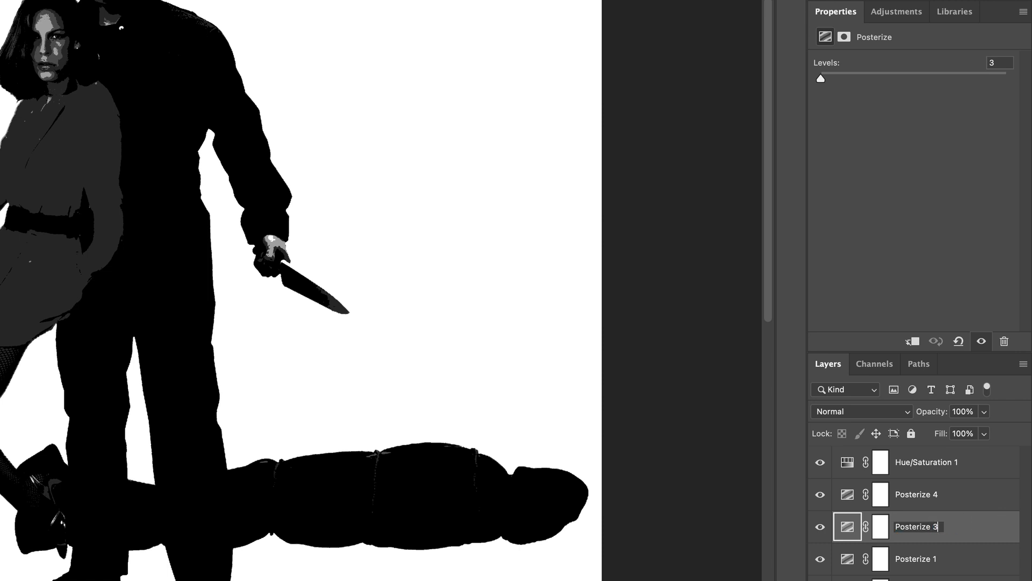
{"action": "key", "text": "Return"}
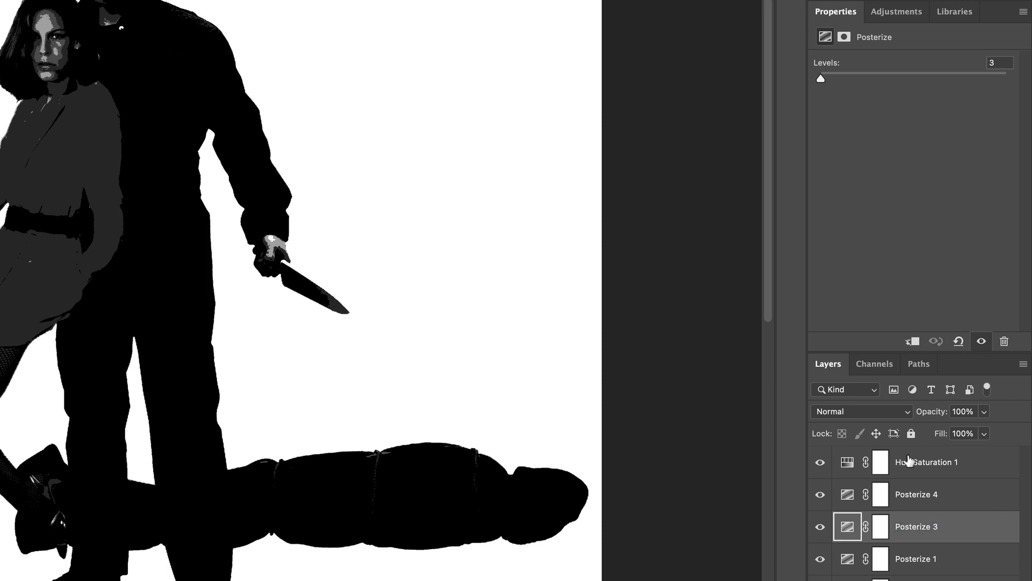
Set the Posterize 1 layer to 2 levels
{"action": "left_click", "coordinate": [934, 560]}
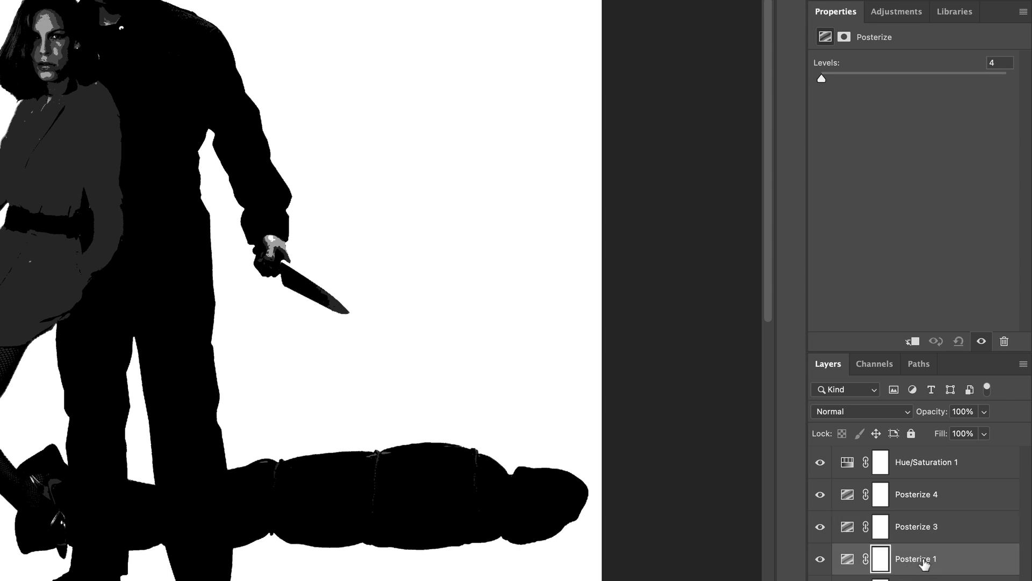
{"action": "left_click", "coordinate": [847, 559]}
{"action": "left_click", "coordinate": [995, 62]}
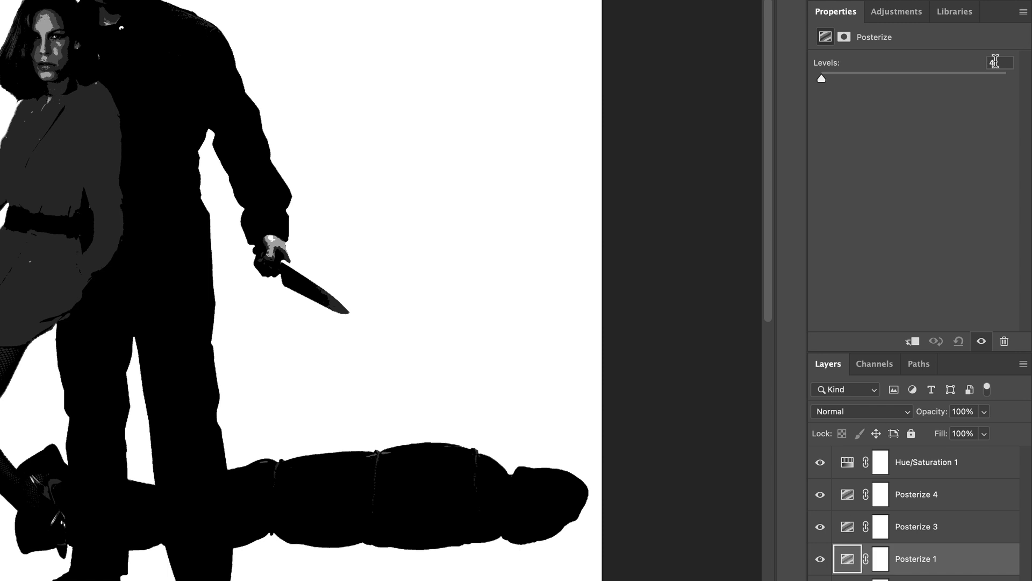
{"action": "type", "text": "2"}
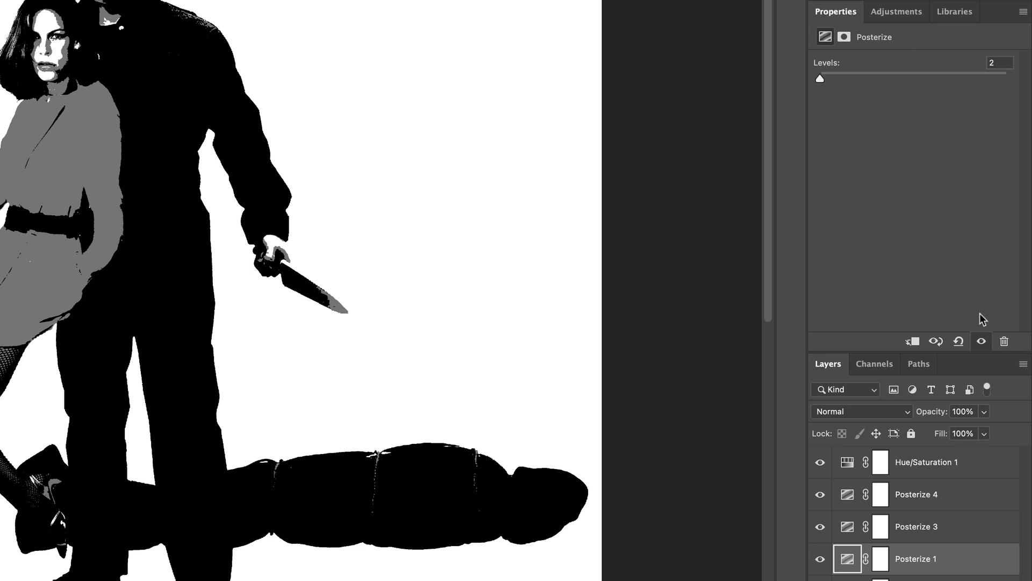
Lighten the midtones of the Levels 1 adjustment layer to 1.11
{"action": "left_click", "coordinate": [848, 579]}
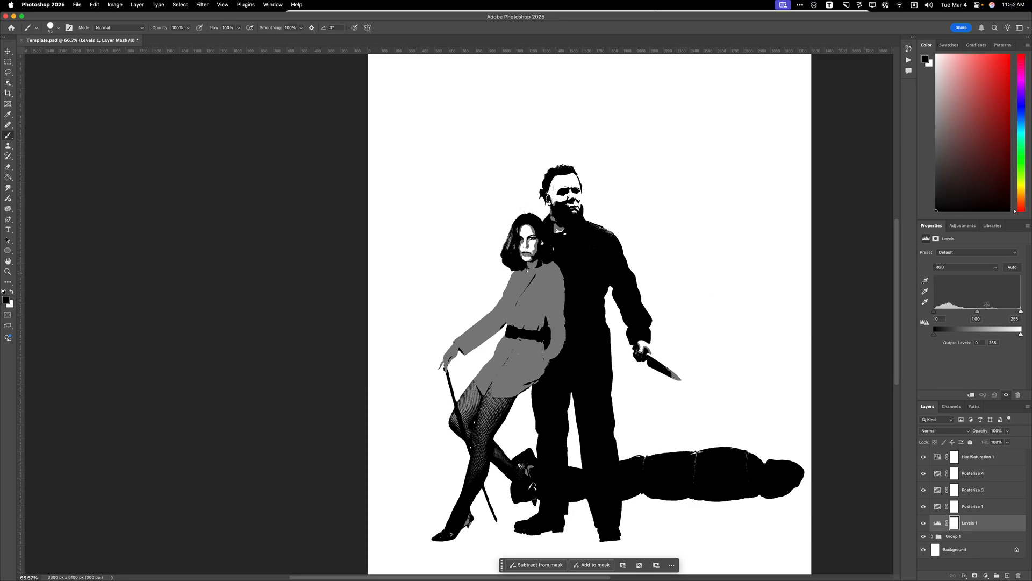
{"action": "left_click_drag", "start_coordinate": [978, 312], "coordinate": [973, 313]}
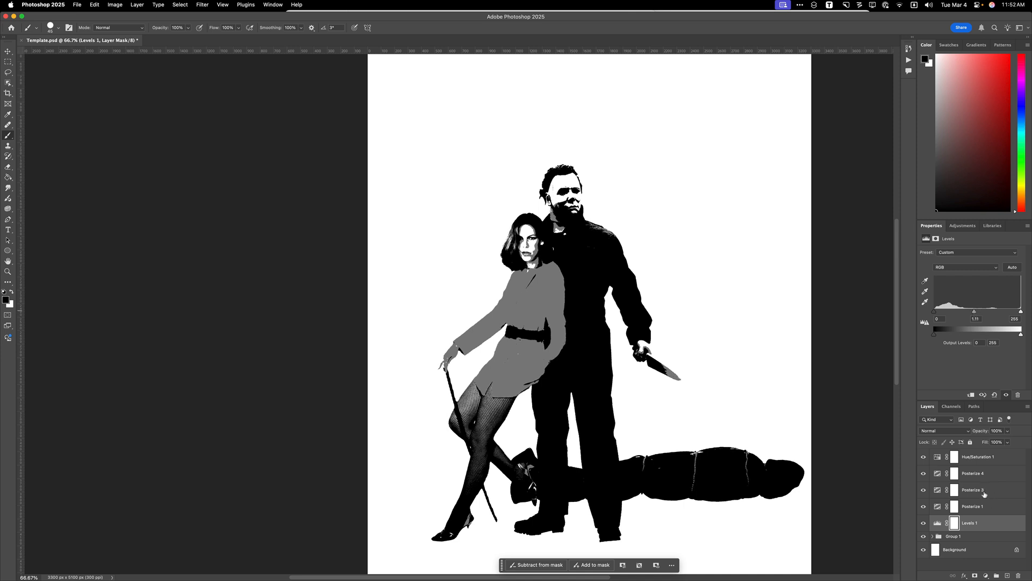
Paint black on the Posterize 1 layer mask over the woman's face and her hand on the cane
{"action": "left_click", "coordinate": [954, 508]}
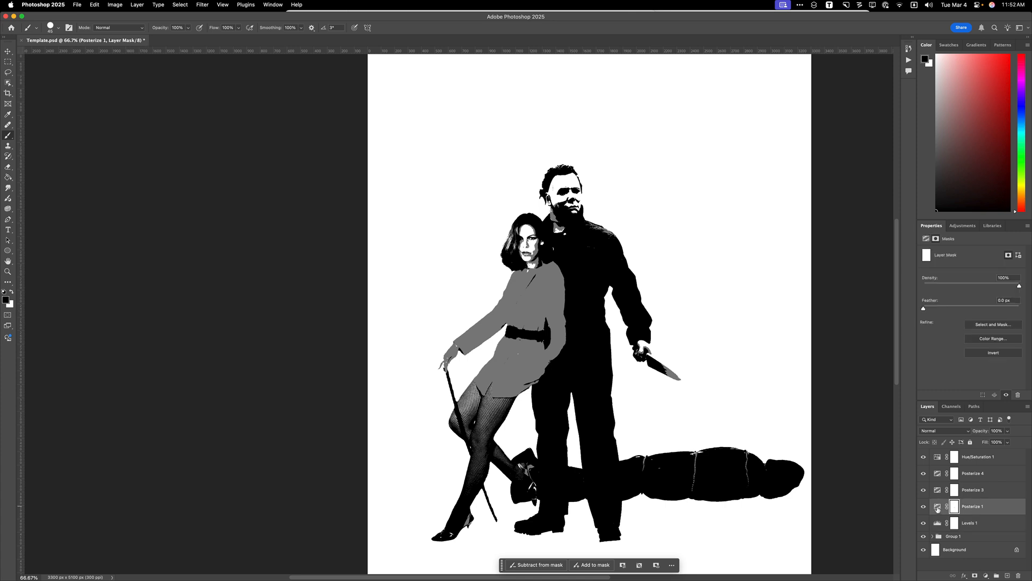
{"action": "left_click", "coordinate": [937, 508]}
{"action": "left_click", "coordinate": [955, 507]}
{"action": "mouse_move", "coordinate": [518, 234]}
{"action": "left_mouse_down"}
{"action": "mouse_move", "coordinate": [532, 245]}
{"action": "mouse_move", "coordinate": [526, 261]}
{"action": "mouse_move", "coordinate": [527, 229]}
{"action": "left_mouse_up"}
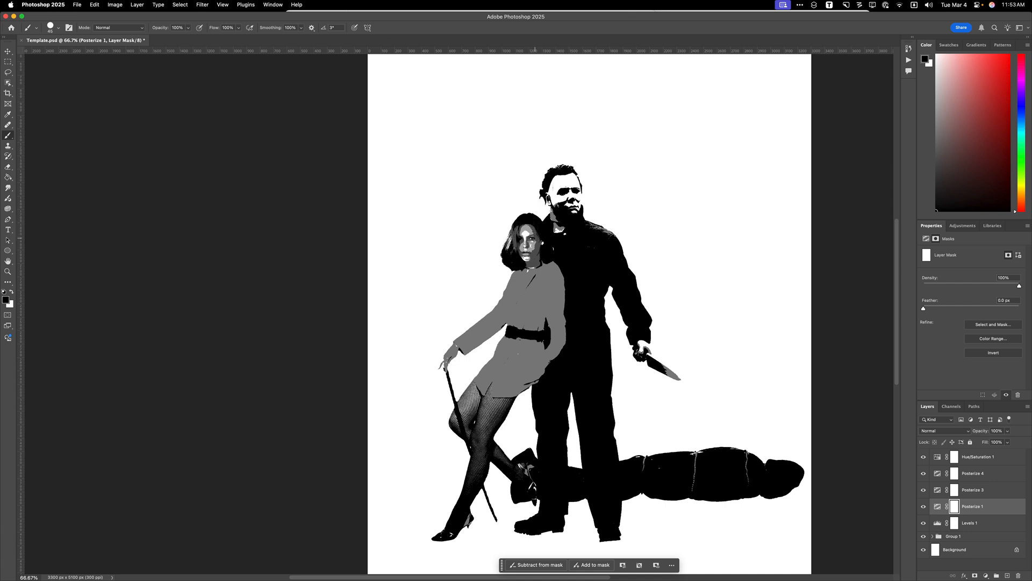
{"action": "mouse_move", "coordinate": [452, 342]}
{"action": "left_mouse_down"}
{"action": "mouse_move", "coordinate": [445, 371]}
{"action": "mouse_move", "coordinate": [452, 348]}
{"action": "left_mouse_up"}
Paint black on the Posterize 3 mask over the woman's face and on the Posterize 1 mask over the man's head
{"action": "left_click", "coordinate": [953, 490]}
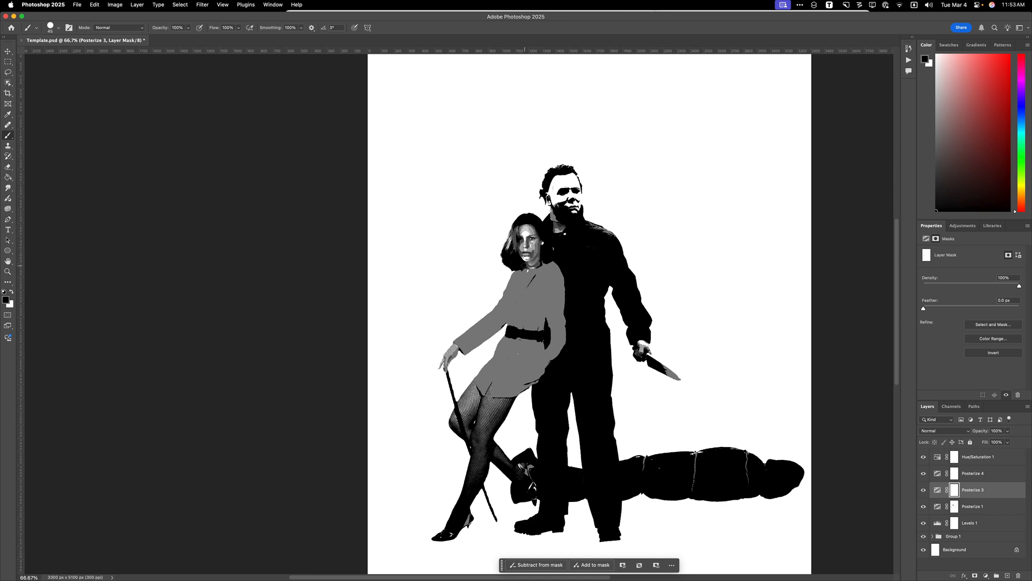
{"action": "mouse_move", "coordinate": [519, 253]}
{"action": "left_mouse_down"}
{"action": "mouse_move", "coordinate": [524, 237]}
{"action": "mouse_move", "coordinate": [532, 241]}
{"action": "left_mouse_up"}
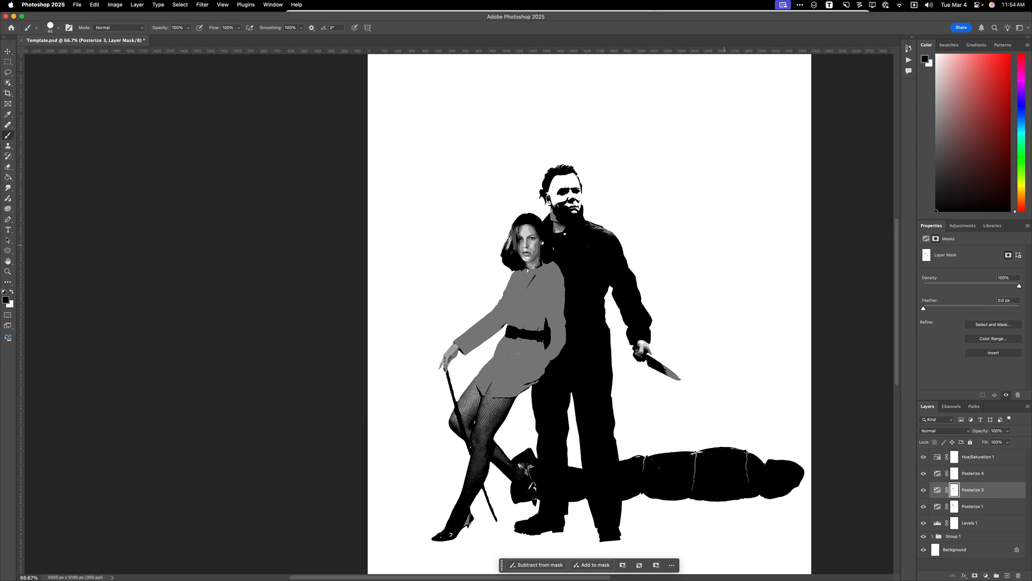
{"action": "left_click", "coordinate": [955, 506]}
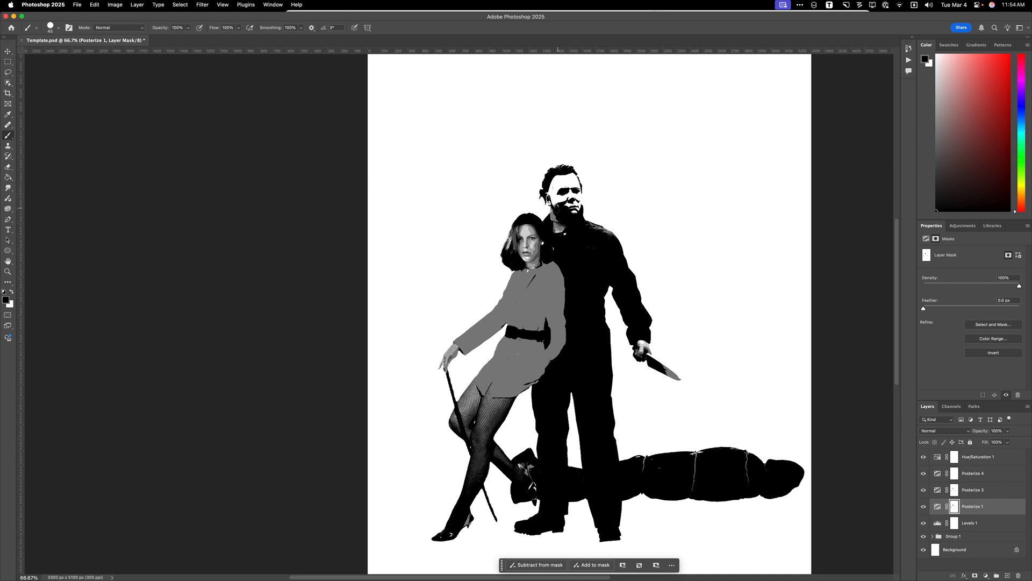
{"action": "mouse_move", "coordinate": [546, 199]}
{"action": "left_mouse_down"}
{"action": "mouse_move", "coordinate": [573, 179]}
{"action": "mouse_move", "coordinate": [576, 217]}
{"action": "mouse_move", "coordinate": [557, 199]}
{"action": "mouse_move", "coordinate": [569, 178]}
{"action": "mouse_move", "coordinate": [572, 203]}
{"action": "mouse_move", "coordinate": [553, 202]}
{"action": "mouse_move", "coordinate": [557, 209]}
{"action": "mouse_move", "coordinate": [580, 177]}
{"action": "left_mouse_up"}
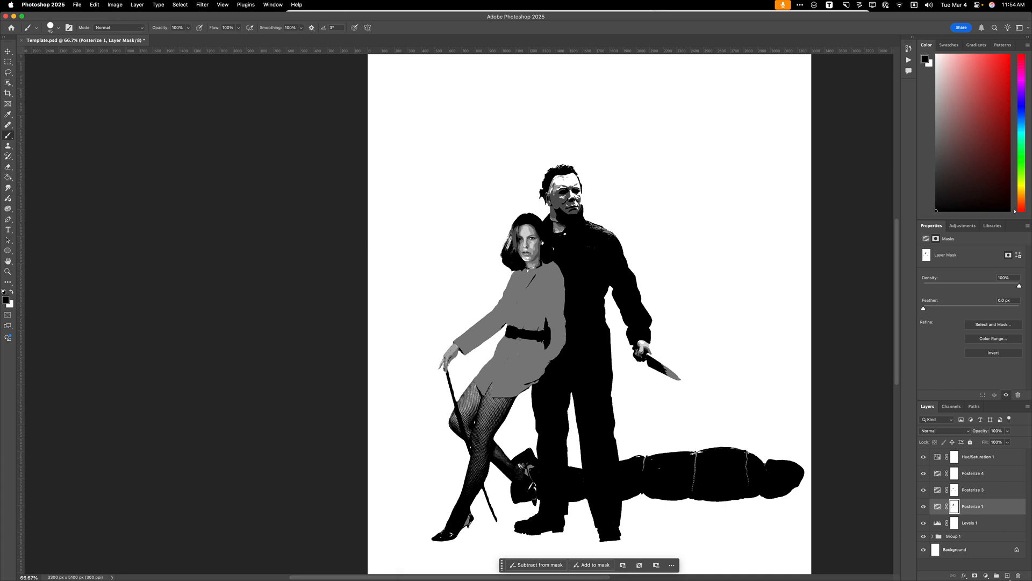
Add a new layer above Hue/Saturation 1, name it Color, and set its blend mode to Overlay
{"action": "left_click", "coordinate": [1002, 457]}
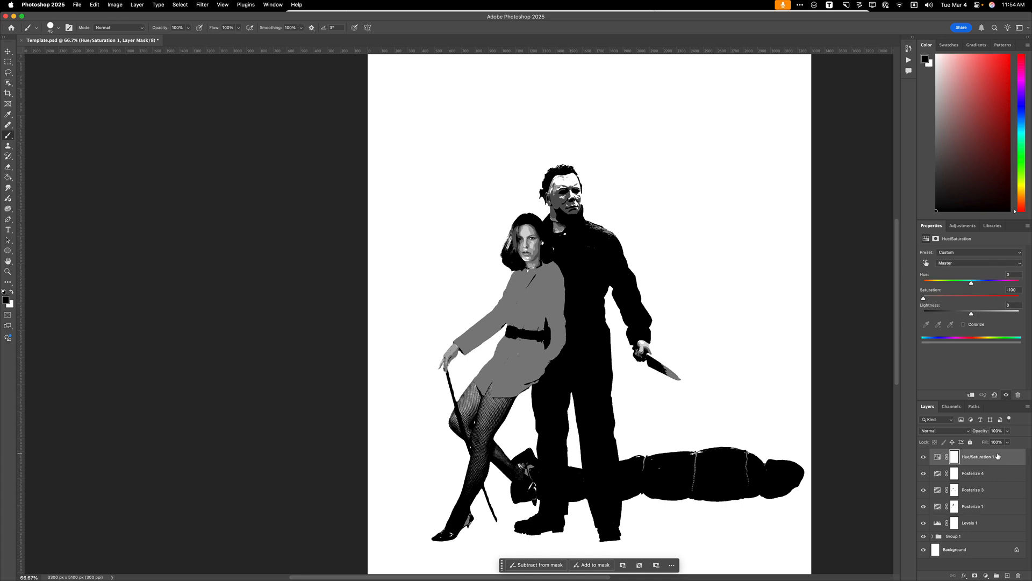
{"action": "left_click", "coordinate": [1008, 577]}
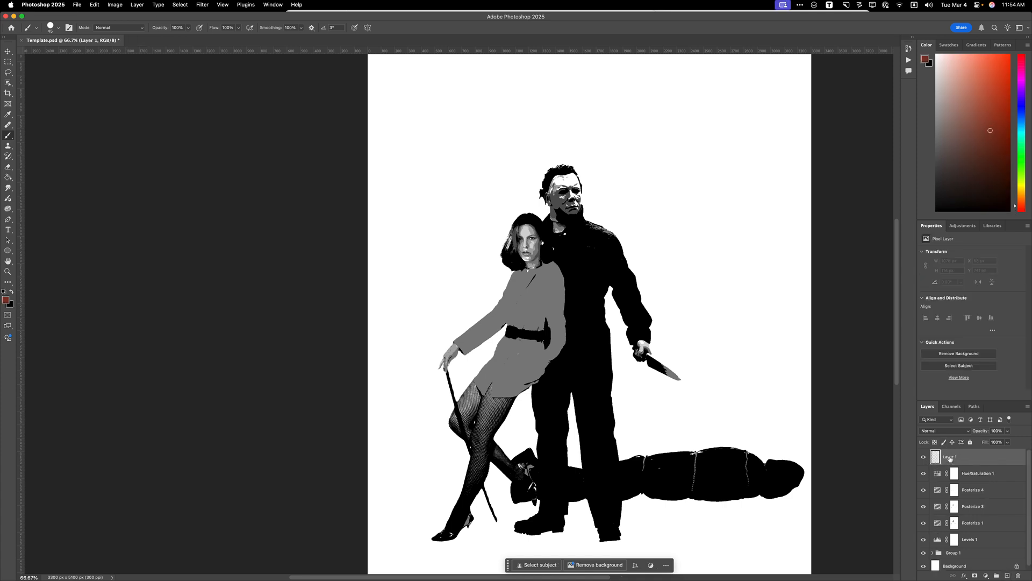
{"action": "type", "text": "Color"}
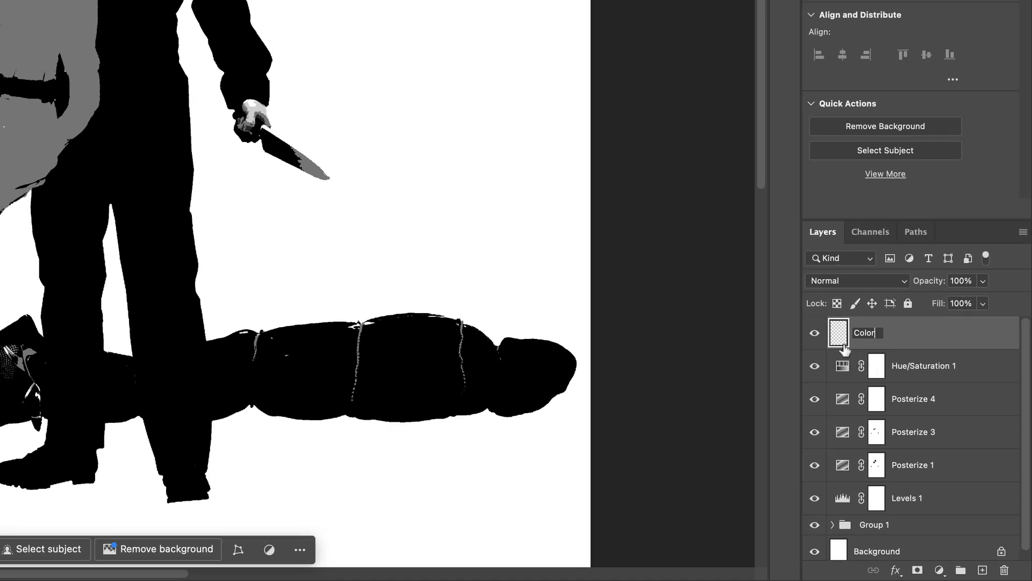
{"action": "key", "text": "Return"}
{"action": "left_click", "coordinate": [850, 280]}
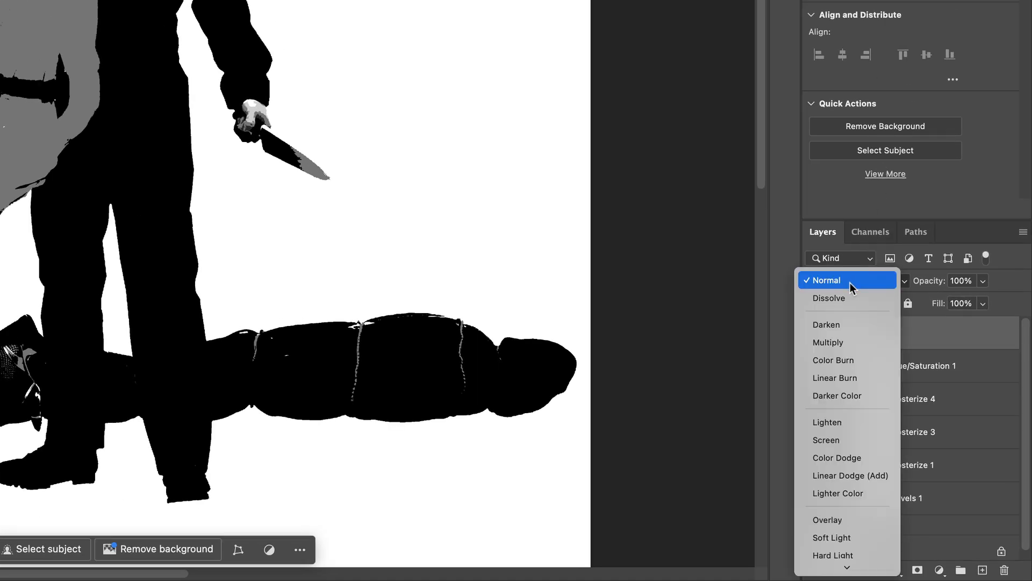
{"action": "left_click", "coordinate": [856, 519]}
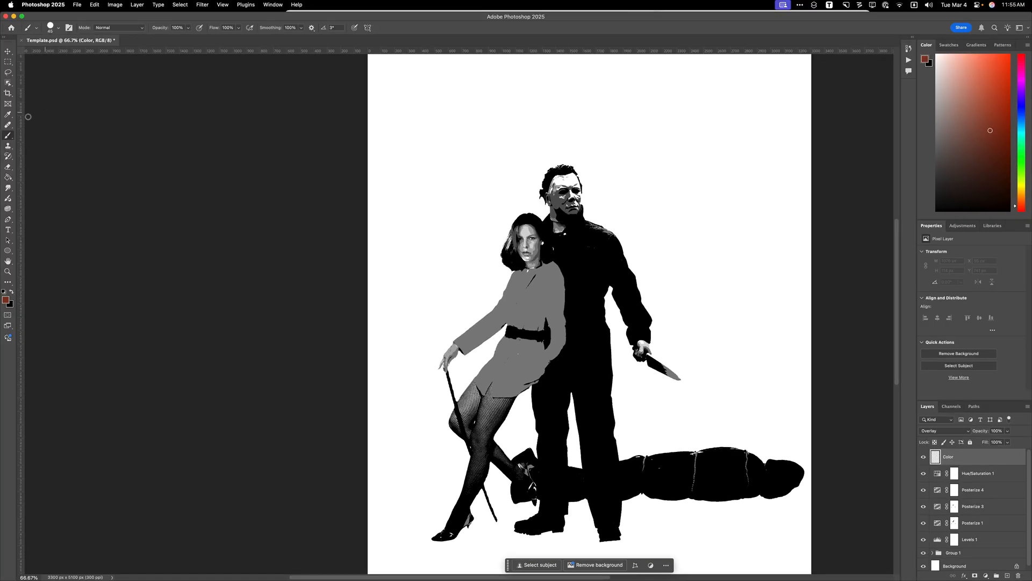
Paint the woman's dress bright red (#ff0004) on the Color layer with a 175 px brush
{"action": "left_click_drag", "start_coordinate": [1021, 100], "coordinate": [1021, 54]}
{"action": "left_click", "coordinate": [1009, 76]}
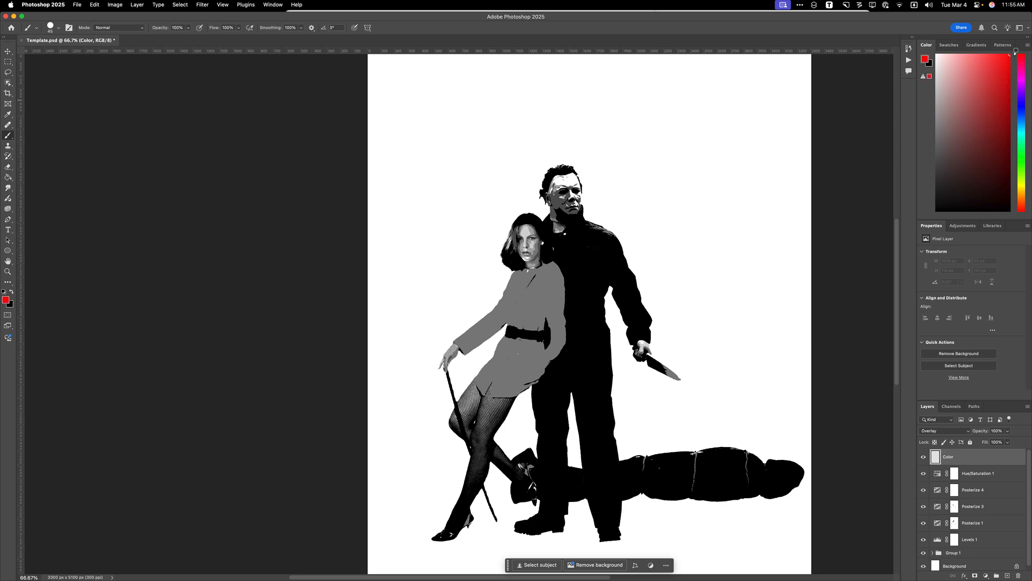
{"action": "mouse_move", "coordinate": [532, 278]}
{"action": "left_mouse_down"}
{"action": "mouse_move", "coordinate": [538, 267]}
{"action": "mouse_move", "coordinate": [557, 275]}
{"action": "left_mouse_up"}
{"action": "key", "text": "bracketright"}
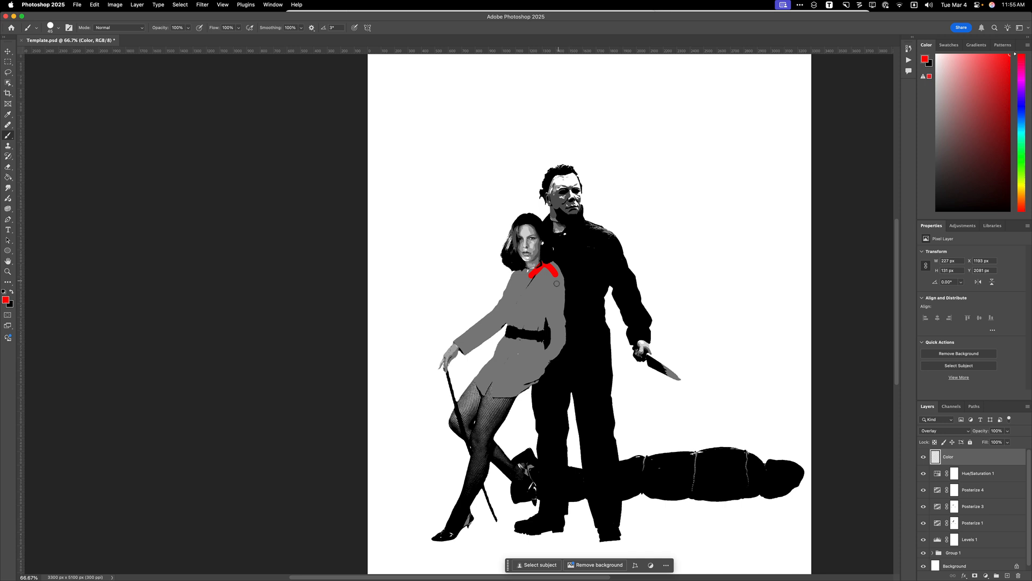
{"action": "key", "text": "bracketright"}
{"action": "key", "text": "bracketright"}
{"action": "key", "text": "bracketright"}
{"action": "key", "text": "bracketright"}
{"action": "key", "text": "bracketright"}
{"action": "key", "text": "bracketright"}
{"action": "key", "text": "bracketright"}
{"action": "mouse_move", "coordinate": [546, 277]}
{"action": "left_mouse_down"}
{"action": "mouse_move", "coordinate": [554, 271]}
{"action": "mouse_move", "coordinate": [540, 363]}
{"action": "mouse_move", "coordinate": [559, 329]}
{"action": "mouse_move", "coordinate": [535, 371]}
{"action": "mouse_move", "coordinate": [491, 389]}
{"action": "mouse_move", "coordinate": [516, 376]}
{"action": "mouse_move", "coordinate": [494, 371]}
{"action": "mouse_move", "coordinate": [475, 383]}
{"action": "mouse_move", "coordinate": [530, 295]}
{"action": "mouse_move", "coordinate": [525, 277]}
{"action": "mouse_move", "coordinate": [561, 295]}
{"action": "mouse_move", "coordinate": [515, 371]}
{"action": "mouse_move", "coordinate": [504, 274]}
{"action": "mouse_move", "coordinate": [490, 322]}
{"action": "mouse_move", "coordinate": [461, 338]}
{"action": "mouse_move", "coordinate": [476, 352]}
{"action": "left_mouse_up"}
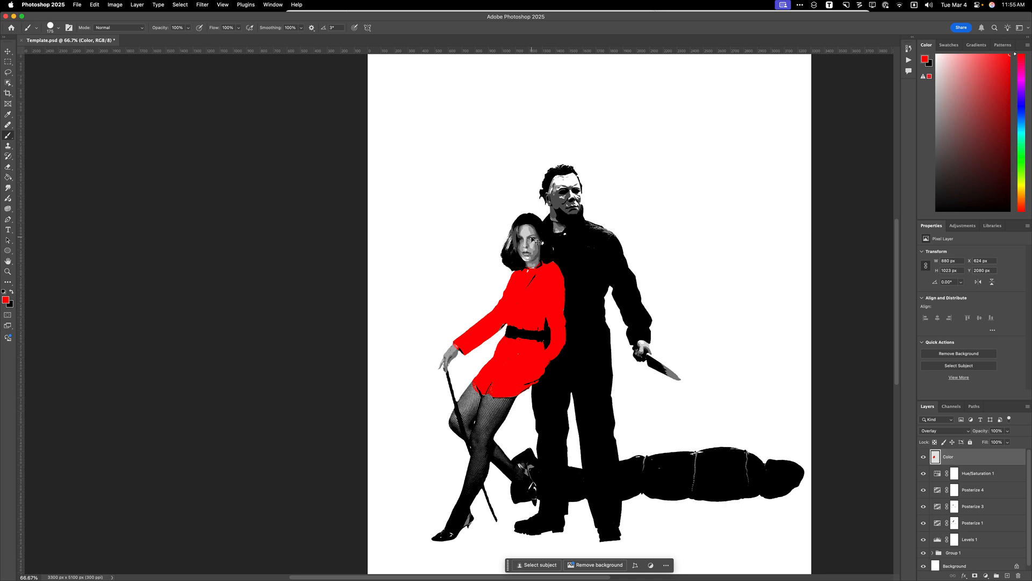
Set the foreground color to a light brown skin tone, #cc885f
{"action": "key", "text": "super+equal"}
{"action": "key", "text": "super+equal"}
{"action": "key", "text": "super+equal"}
{"action": "scroll", "coordinate": [708, 221], "scroll_direction": "up", "scroll_amount": 10}
{"action": "scroll", "coordinate": [708, 221], "scroll_direction": "right", "scroll_amount": 5}
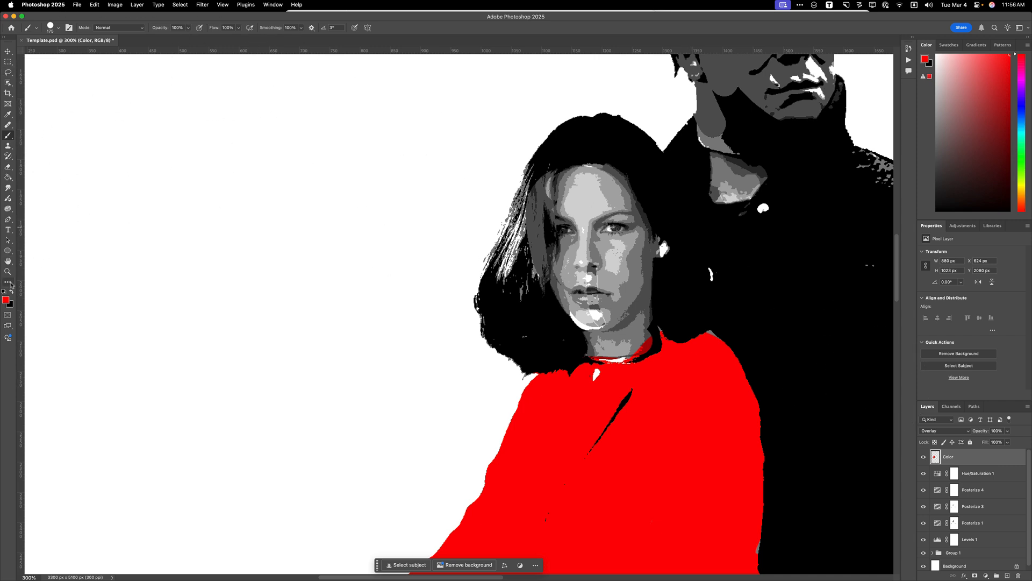
{"action": "left_click", "coordinate": [6, 300]}
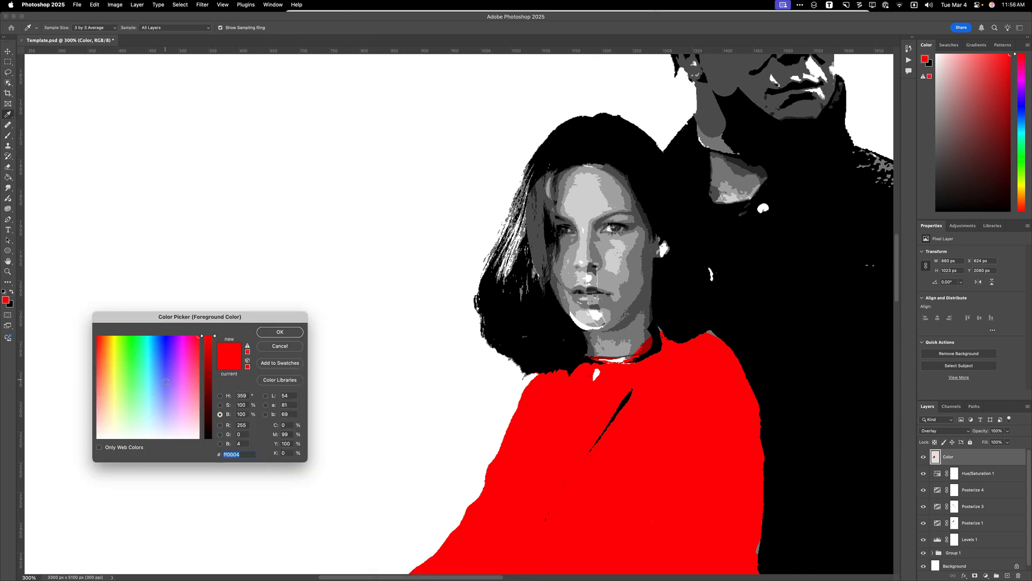
{"action": "left_click_drag", "start_coordinate": [203, 337], "coordinate": [203, 356]}
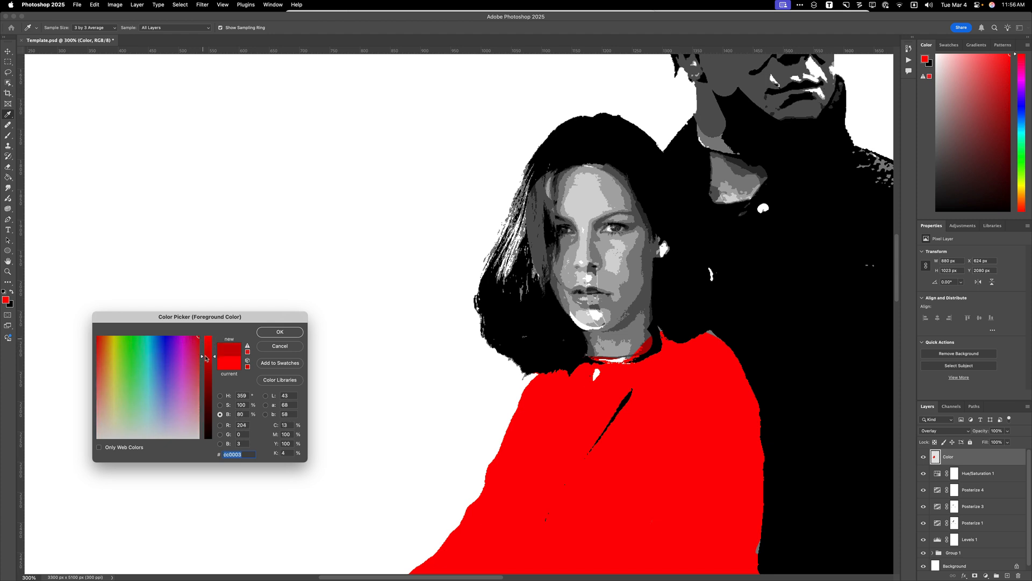
{"action": "left_click", "coordinate": [127, 376]}
{"action": "left_click_drag", "start_coordinate": [127, 376], "coordinate": [103, 383]}
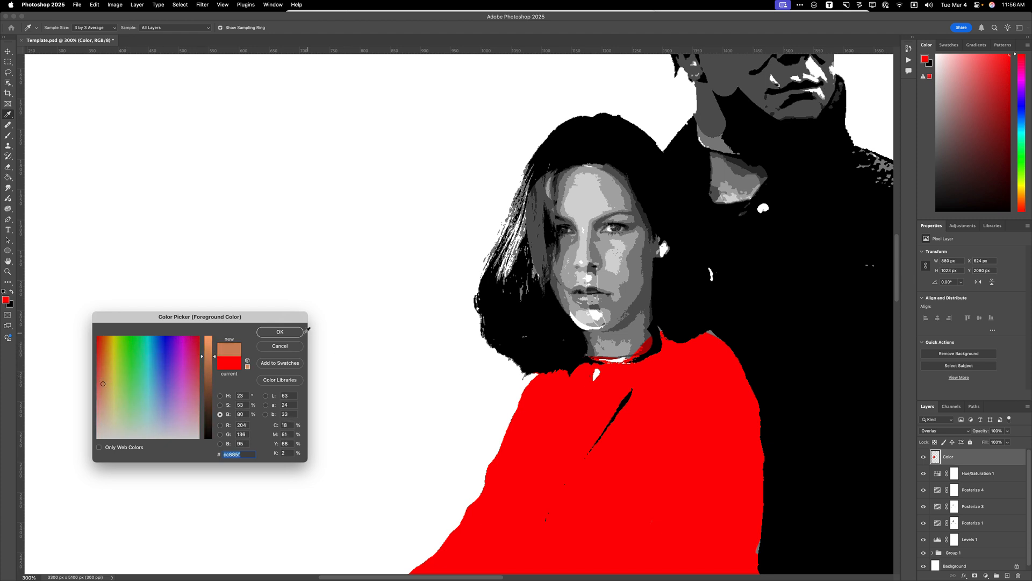
{"action": "left_click", "coordinate": [279, 332]}
Paint the skin tone over the woman's face, the man's exposed upper chest, and the woman's hand on the cane
{"action": "mouse_move", "coordinate": [610, 242]}
{"action": "left_mouse_down"}
{"action": "mouse_move", "coordinate": [578, 207]}
{"action": "mouse_move", "coordinate": [546, 221]}
{"action": "mouse_move", "coordinate": [580, 252]}
{"action": "mouse_move", "coordinate": [589, 293]}
{"action": "mouse_move", "coordinate": [623, 336]}
{"action": "mouse_move", "coordinate": [604, 280]}
{"action": "mouse_move", "coordinate": [615, 220]}
{"action": "left_mouse_up"}
{"action": "key", "text": "space"}
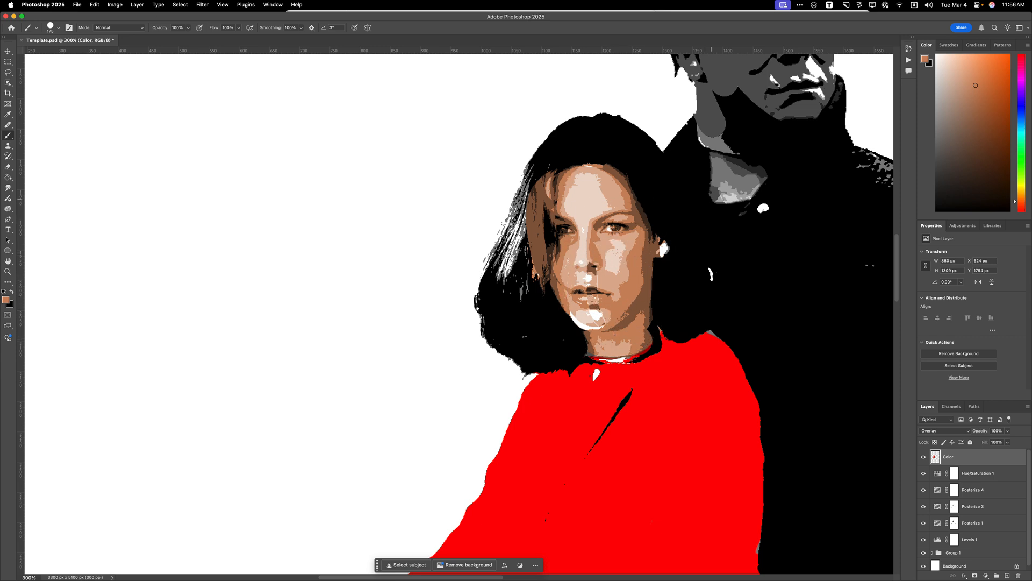
{"action": "mouse_move", "coordinate": [751, 187]}
{"action": "left_mouse_down"}
{"action": "mouse_move", "coordinate": [733, 197]}
{"action": "mouse_move", "coordinate": [710, 264]}
{"action": "left_mouse_up"}
{"action": "key", "text": "space"}
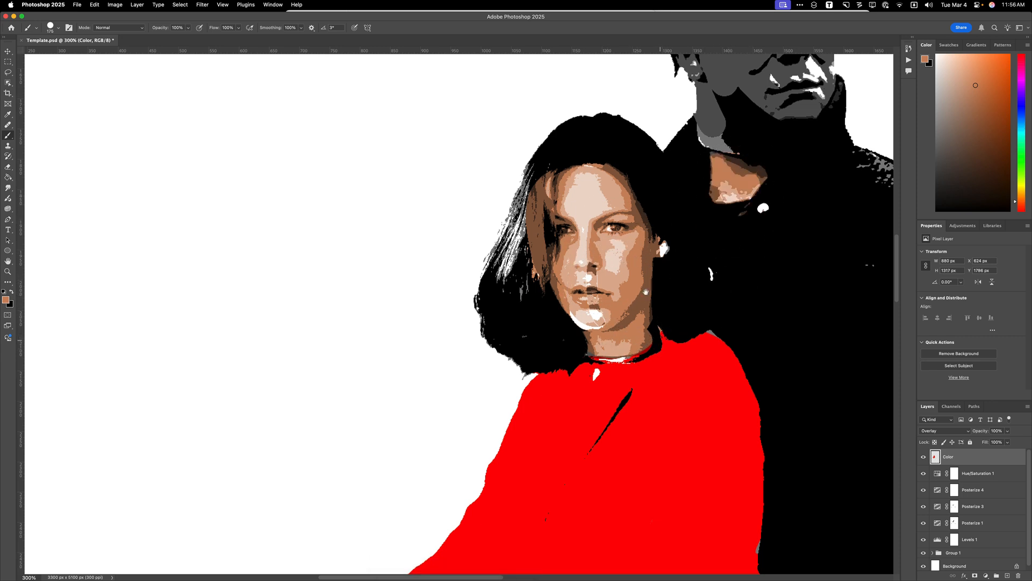
{"action": "mouse_move", "coordinate": [645, 292]}
{"action": "left_mouse_down"}
{"action": "mouse_move", "coordinate": [528, 104]}
{"action": "mouse_move", "coordinate": [758, 31]}
{"action": "left_mouse_up"}
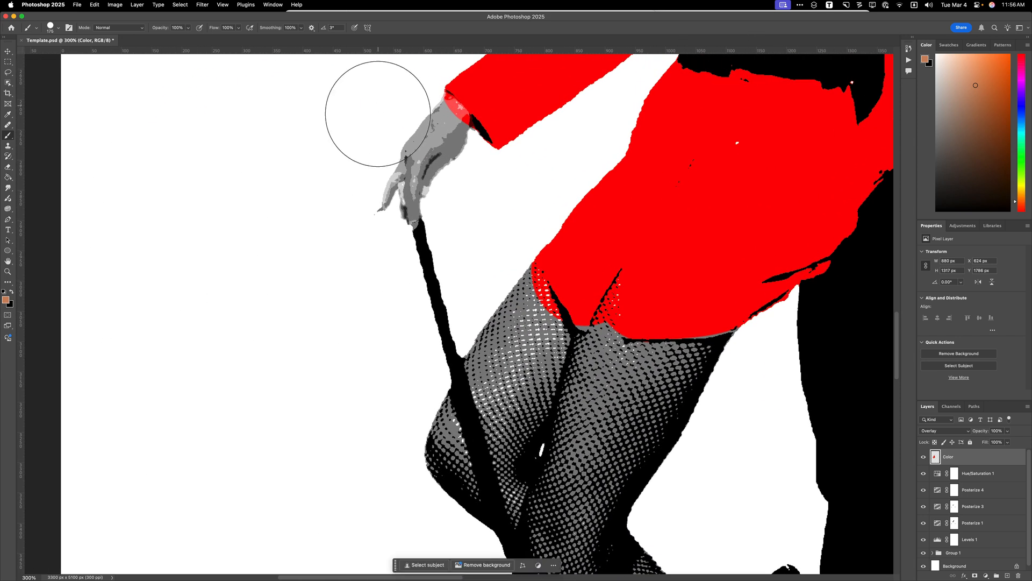
{"action": "mouse_move", "coordinate": [378, 114]}
{"action": "left_mouse_down"}
{"action": "mouse_move", "coordinate": [428, 154]}
{"action": "mouse_move", "coordinate": [421, 134]}
{"action": "mouse_move", "coordinate": [429, 154]}
{"action": "mouse_move", "coordinate": [409, 198]}
{"action": "mouse_move", "coordinate": [427, 244]}
{"action": "left_mouse_up"}
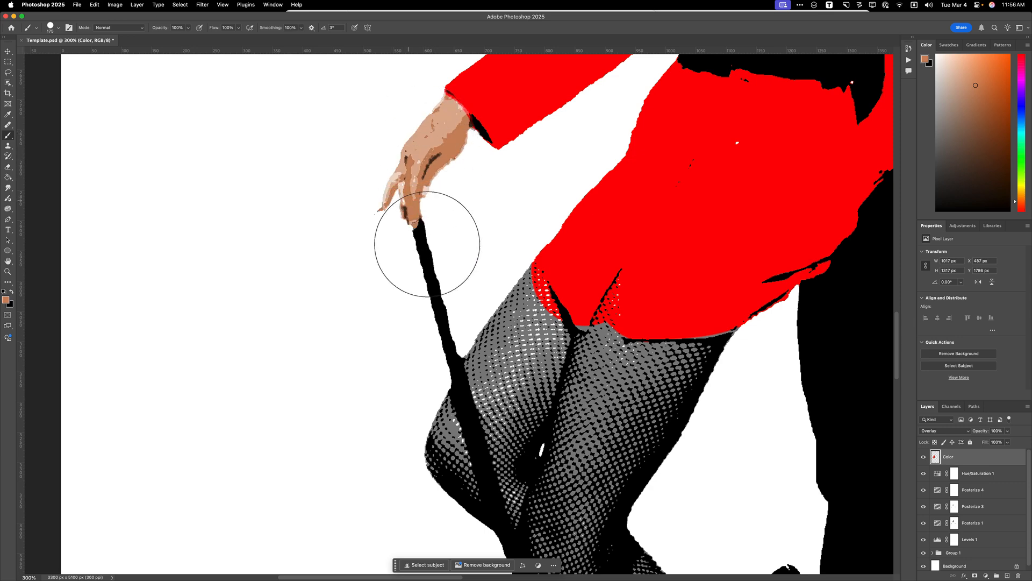
Paint the skin tone over both of the woman's fishnet-covered legs, from the dress hem down to the ankles
{"action": "key", "text": "space"}
{"action": "mouse_move", "coordinate": [639, 389]}
{"action": "left_mouse_down"}
{"action": "mouse_move", "coordinate": [638, 293]}
{"action": "mouse_move", "coordinate": [607, 164]}
{"action": "mouse_move", "coordinate": [636, 167]}
{"action": "mouse_move", "coordinate": [565, 484]}
{"action": "left_mouse_up"}
{"action": "key", "text": "space"}
{"action": "left_click_drag", "start_coordinate": [573, 433], "coordinate": [619, 312]}
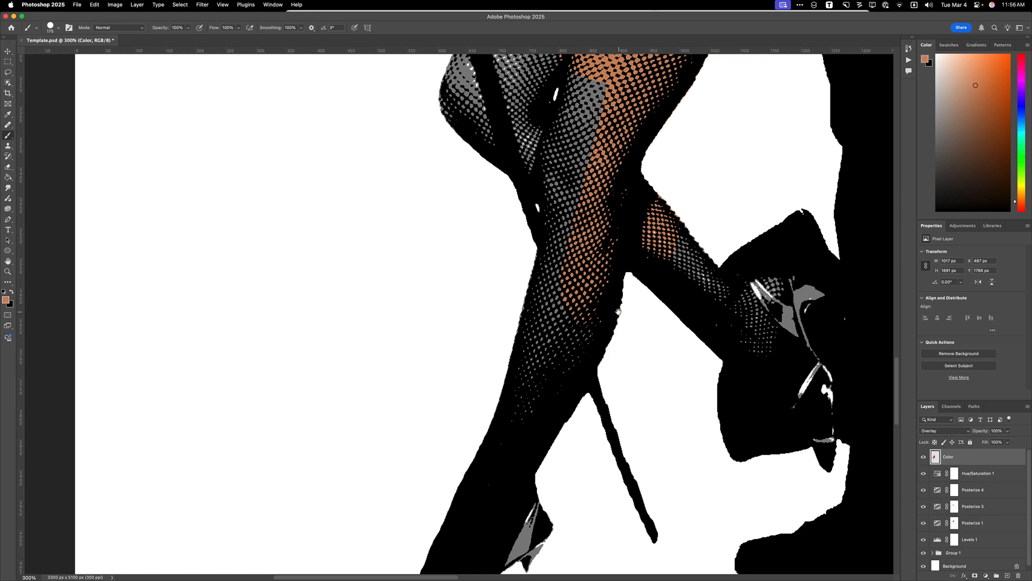
{"action": "left_click_drag", "start_coordinate": [592, 123], "coordinate": [536, 409]}
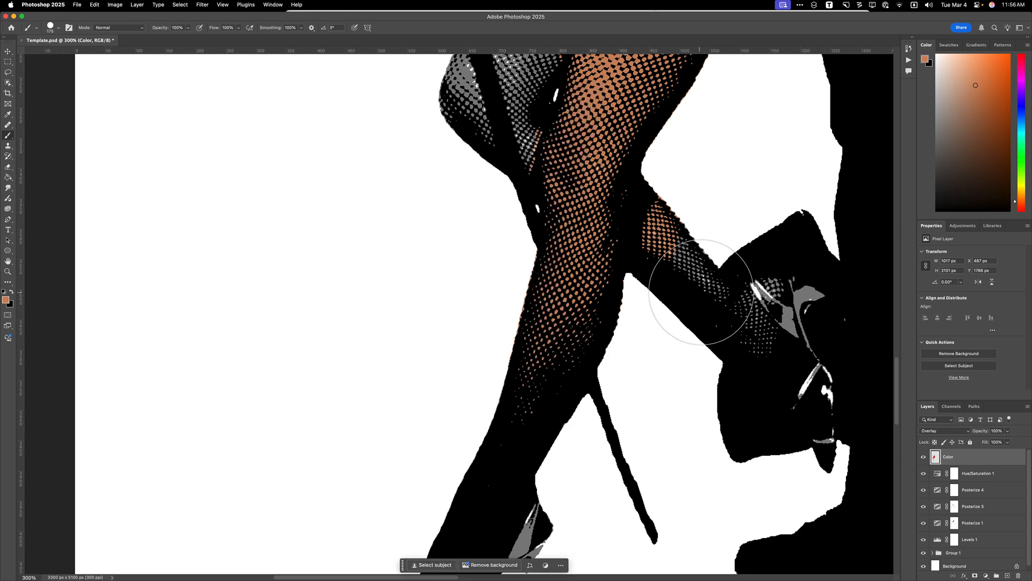
{"action": "mouse_move", "coordinate": [701, 292]}
{"action": "left_mouse_down"}
{"action": "mouse_move", "coordinate": [670, 263]}
{"action": "mouse_move", "coordinate": [758, 364]}
{"action": "left_mouse_up"}
{"action": "left_click_drag", "start_coordinate": [576, 279], "coordinate": [579, 454]}
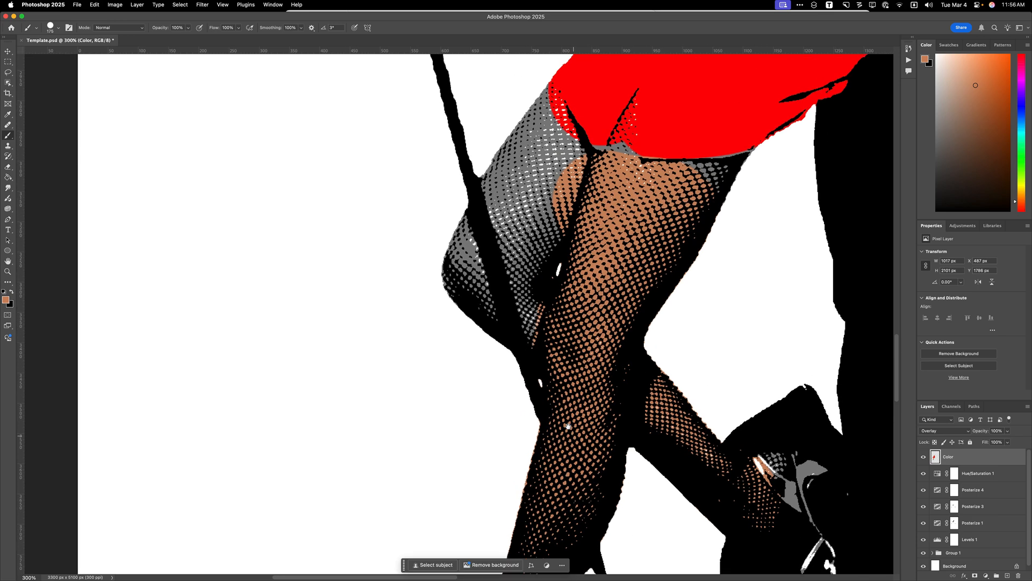
{"action": "mouse_move", "coordinate": [515, 192]}
{"action": "left_mouse_down"}
{"action": "mouse_move", "coordinate": [522, 109]}
{"action": "mouse_move", "coordinate": [565, 194]}
{"action": "mouse_move", "coordinate": [510, 223]}
{"action": "mouse_move", "coordinate": [526, 341]}
{"action": "left_mouse_up"}
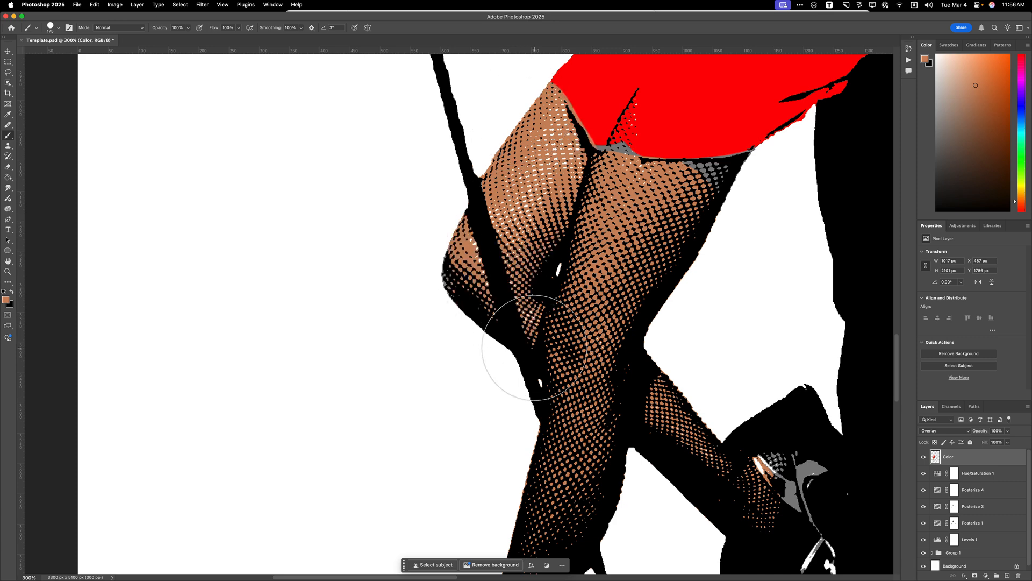
Paint the skin tone over the man's hand holding the knife
{"action": "left_click_drag", "start_coordinate": [673, 282], "coordinate": [490, 446]}
{"action": "left_click_drag", "start_coordinate": [723, 171], "coordinate": [648, 467]}
{"action": "left_click_drag", "start_coordinate": [723, 73], "coordinate": [597, 115]}
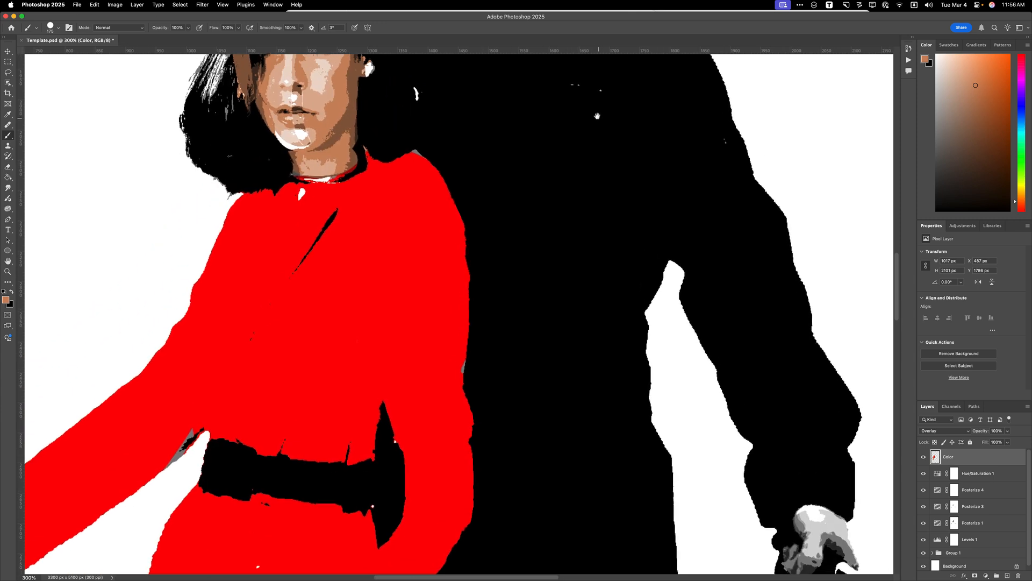
{"action": "left_click_drag", "start_coordinate": [821, 472], "coordinate": [791, 386]}
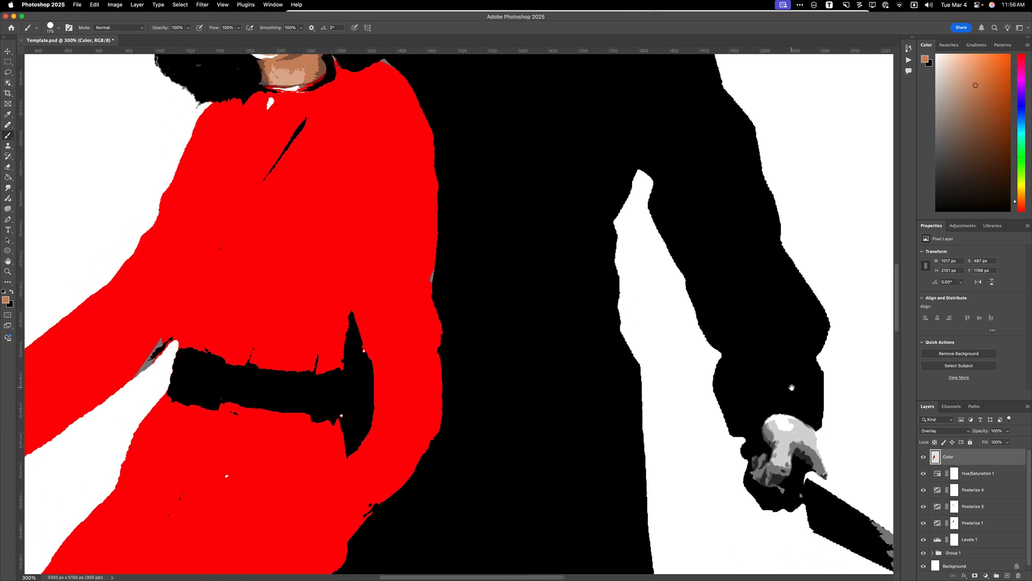
{"action": "mouse_move", "coordinate": [794, 429]}
{"action": "left_mouse_down"}
{"action": "mouse_move", "coordinate": [796, 443]}
{"action": "mouse_move", "coordinate": [749, 448]}
{"action": "mouse_move", "coordinate": [742, 469]}
{"action": "left_mouse_up"}
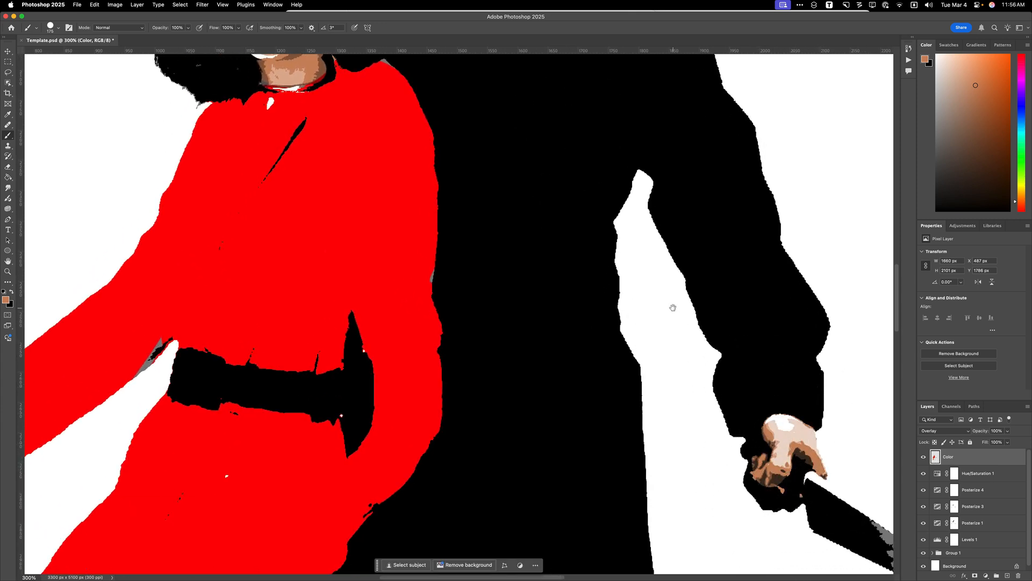
Add a Pallette layer above Color and stamp a 175 px swatch of the dress's red in the canvas's upper-left corner
{"action": "left_click_drag", "start_coordinate": [531, 134], "coordinate": [705, 453]}
{"action": "mouse_move", "coordinate": [657, 374]}
{"action": "left_mouse_down"}
{"action": "mouse_move", "coordinate": [689, 382]}
{"action": "mouse_move", "coordinate": [658, 458]}
{"action": "left_mouse_up"}
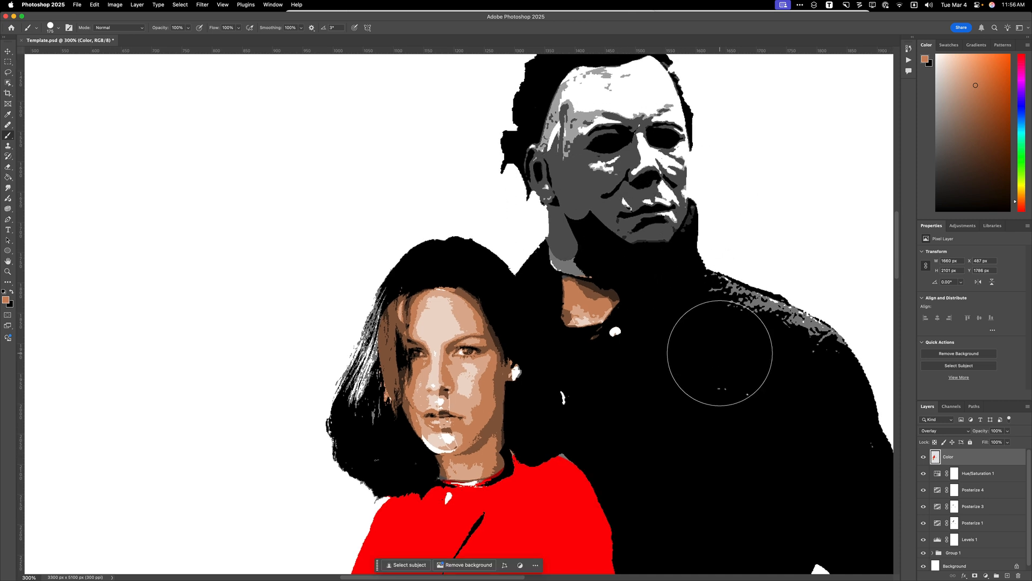
{"action": "key", "text": "super+1"}
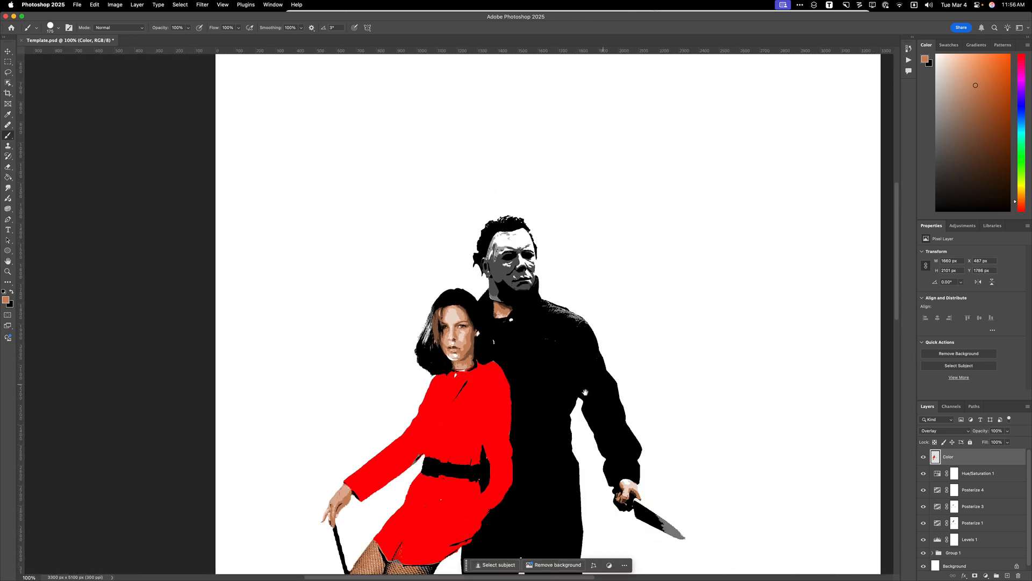
{"action": "mouse_move", "coordinate": [585, 393]}
{"action": "left_mouse_down"}
{"action": "mouse_move", "coordinate": [591, 347]}
{"action": "mouse_move", "coordinate": [583, 309]}
{"action": "mouse_move", "coordinate": [565, 288]}
{"action": "left_mouse_up"}
{"action": "key", "text": "super+minus"}
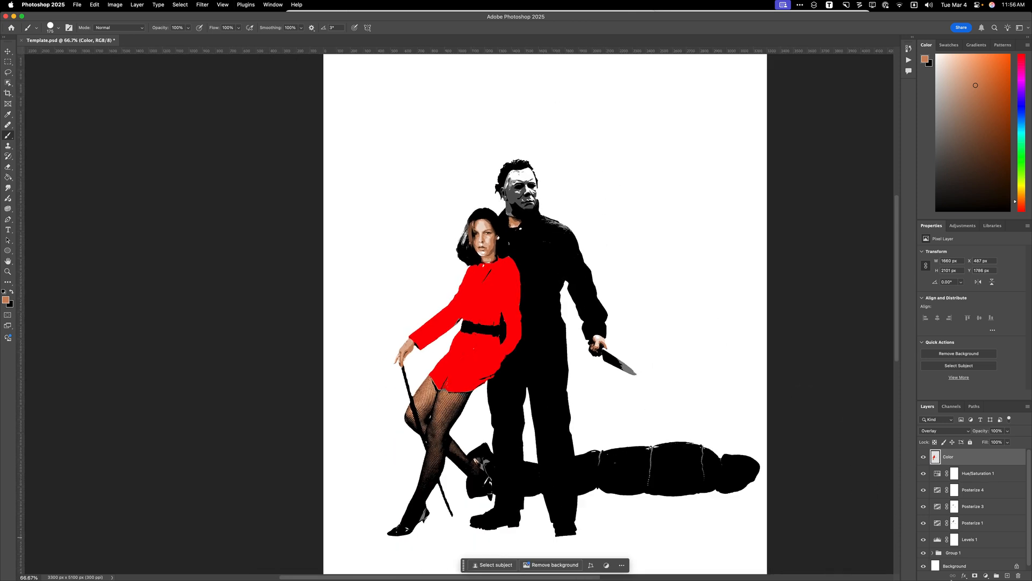
{"action": "left_click", "coordinate": [1007, 576]}
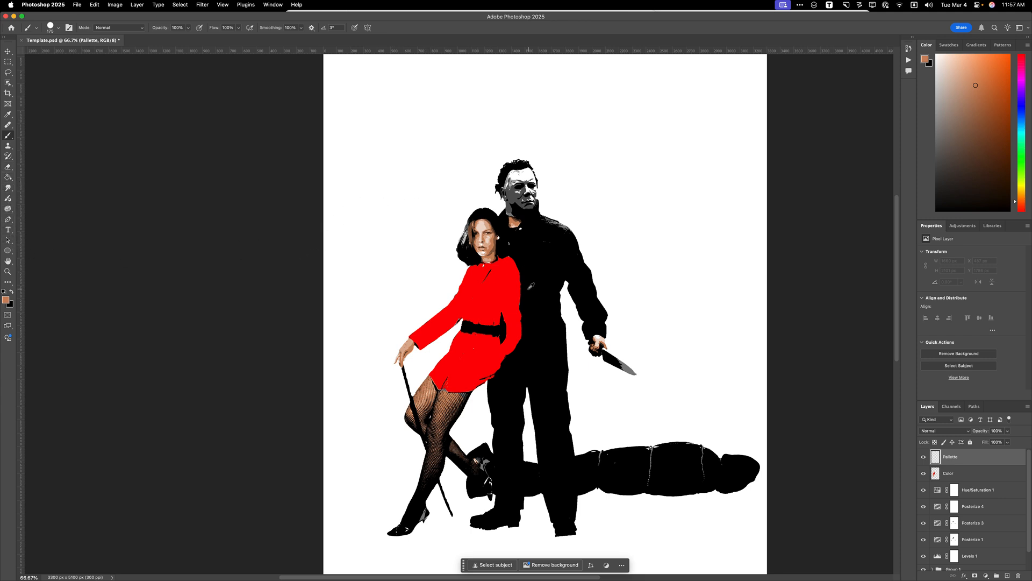
{"action": "left_click", "coordinate": [506, 283], "text": "alt"}
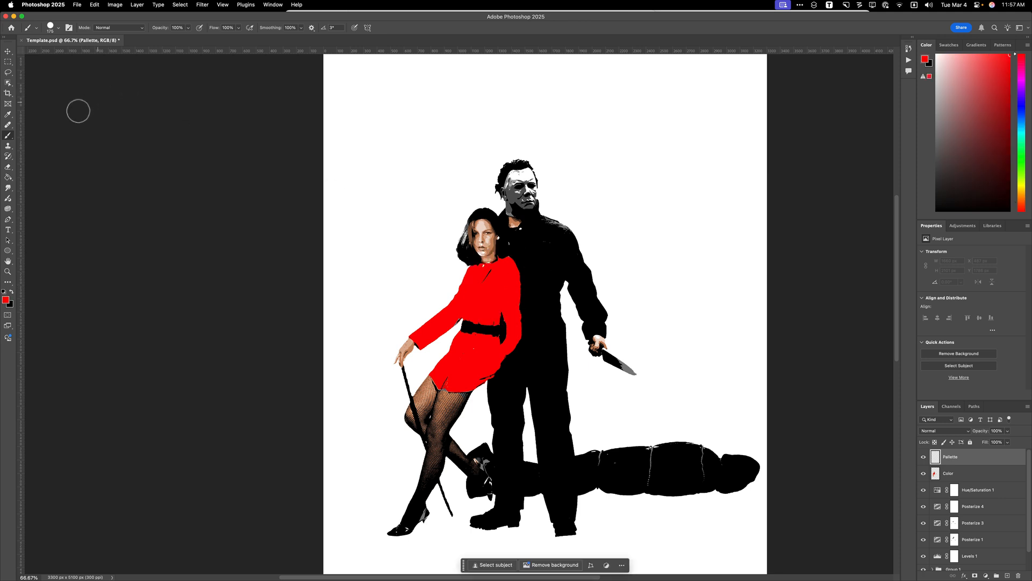
{"action": "left_click", "coordinate": [58, 30]}
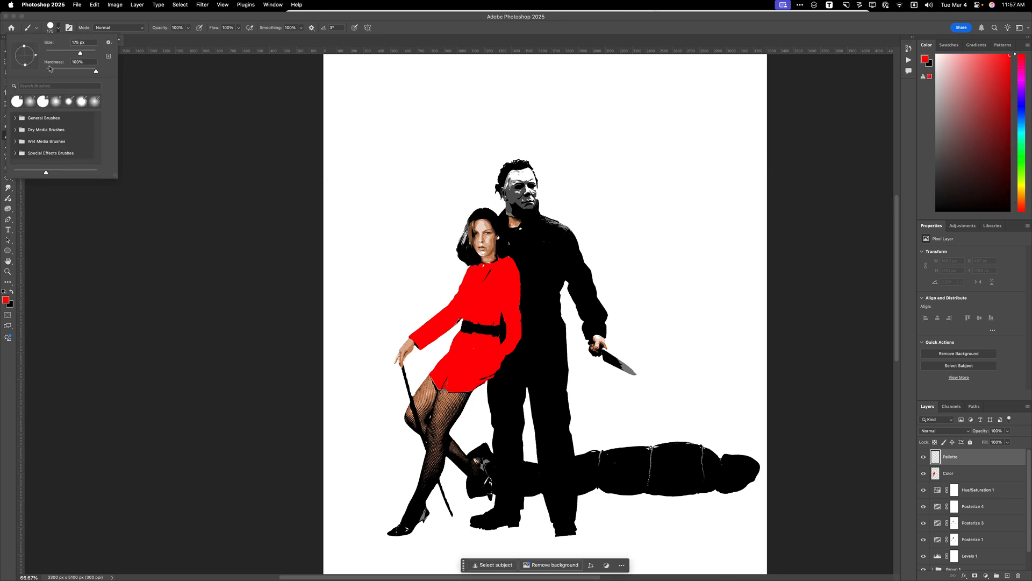
{"action": "left_click", "coordinate": [344, 80]}
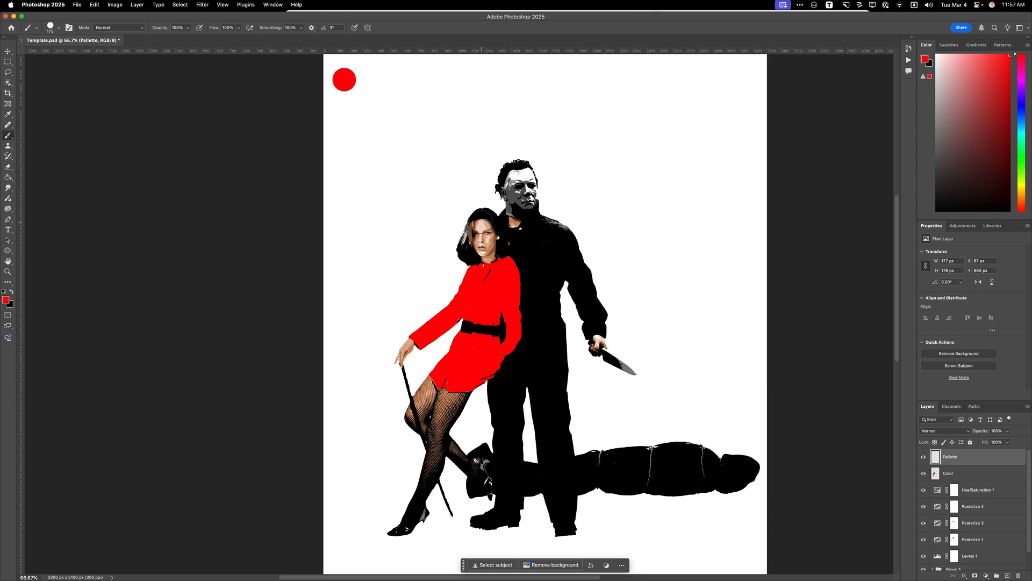
Sample the dark brown and light brown skin tones from the woman's face and stamp each as a swatch beside the red one
{"action": "key", "text": "super+equal"}
{"action": "key", "text": "super+equal"}
{"action": "left_click_drag", "start_coordinate": [481, 221], "coordinate": [482, 545]}
{"action": "mouse_move", "coordinate": [449, 316]}
{"action": "left_mouse_down"}
{"action": "mouse_move", "coordinate": [430, 380]}
{"action": "mouse_move", "coordinate": [412, 404]}
{"action": "mouse_move", "coordinate": [407, 387]}
{"action": "mouse_move", "coordinate": [406, 396]}
{"action": "left_mouse_up"}
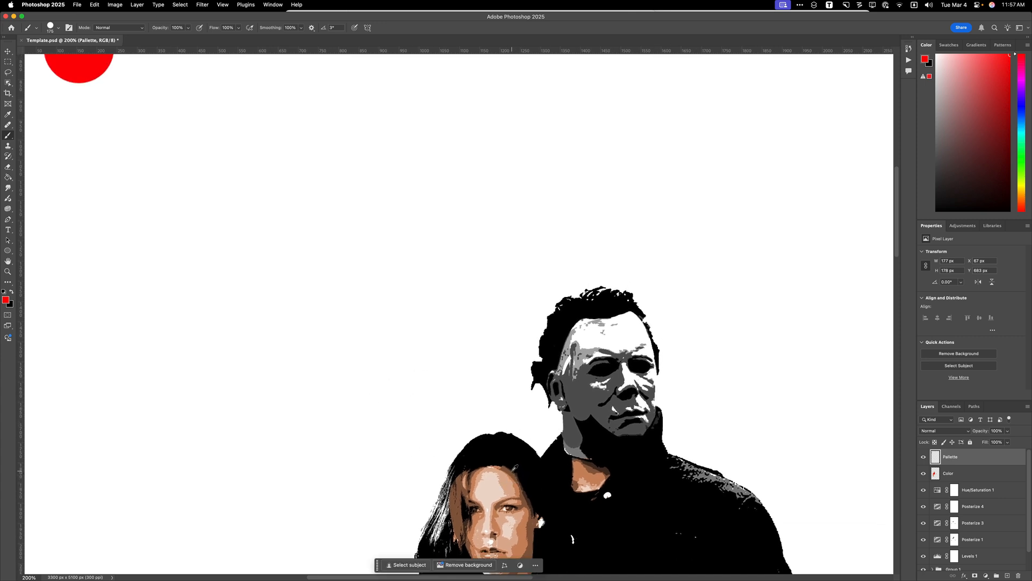
{"action": "left_click", "coordinate": [510, 470], "text": "alt"}
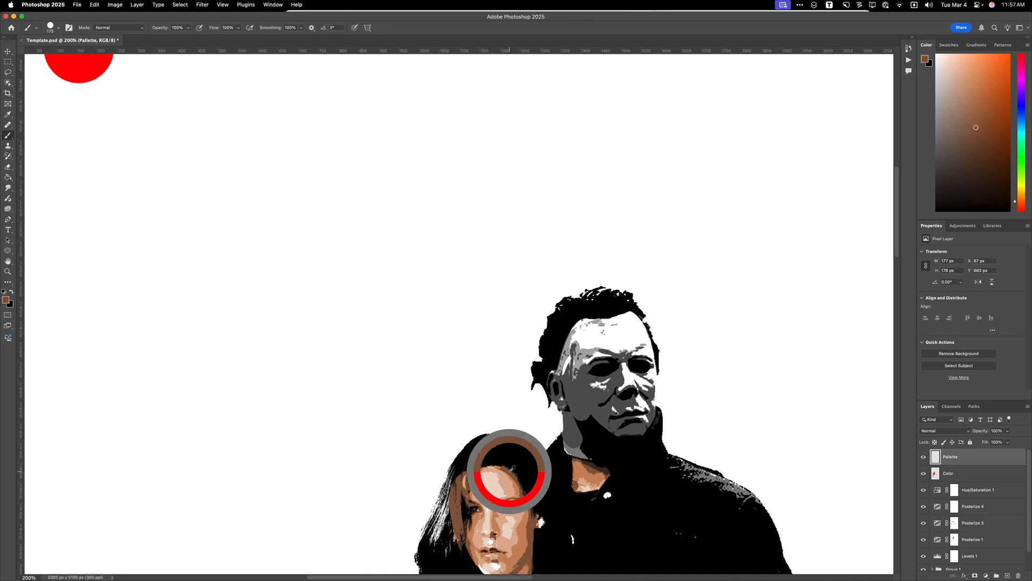
{"action": "left_click", "coordinate": [170, 82]}
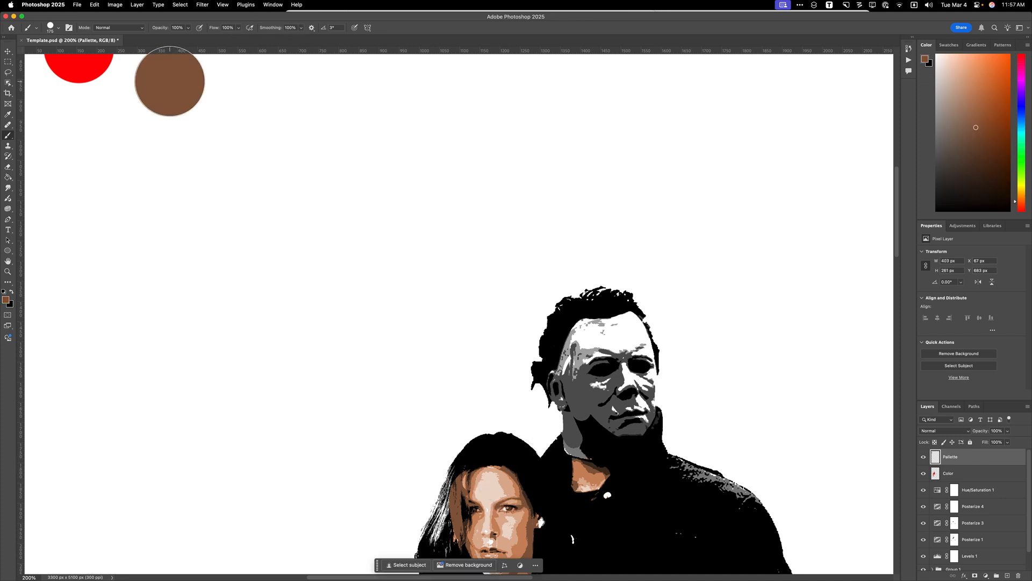
{"action": "left_click", "coordinate": [519, 484], "text": "alt"}
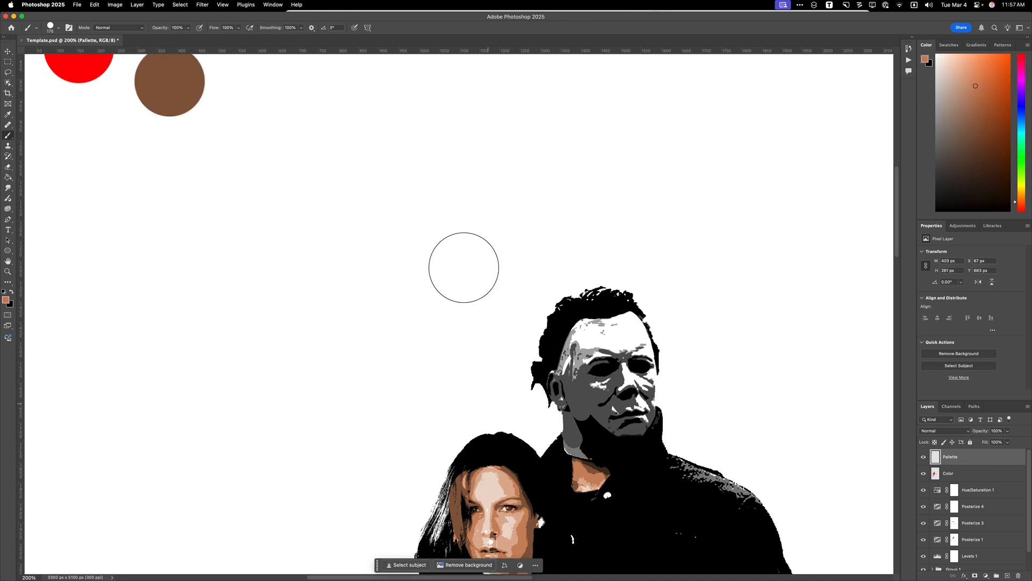
{"action": "left_click", "coordinate": [247, 84]}
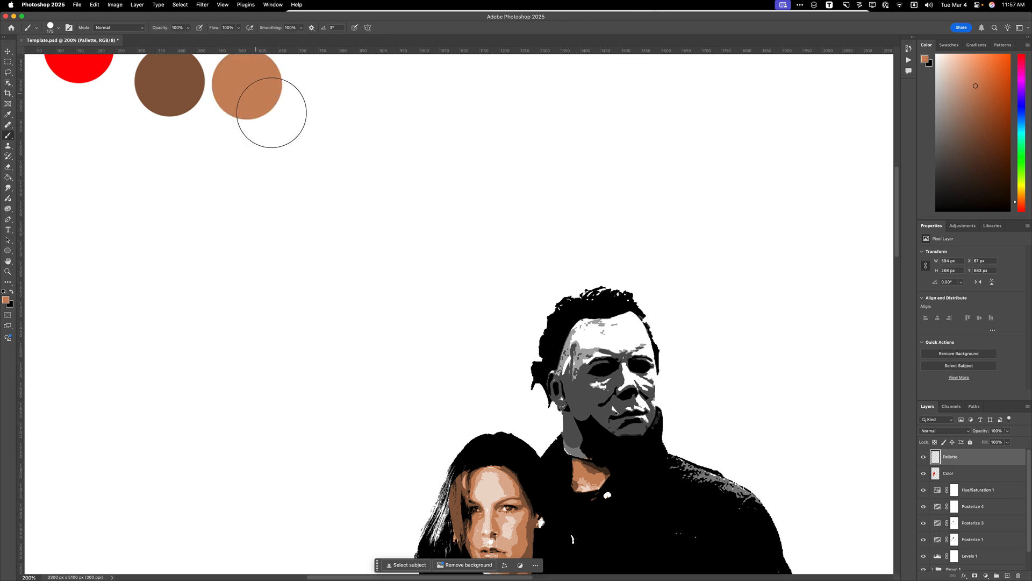
Sample the two lightest skin tones from the woman's face and stamp each as a swatch beside the light brown one
{"action": "left_click", "coordinate": [509, 478], "text": "alt"}
{"action": "left_click", "coordinate": [324, 92]}
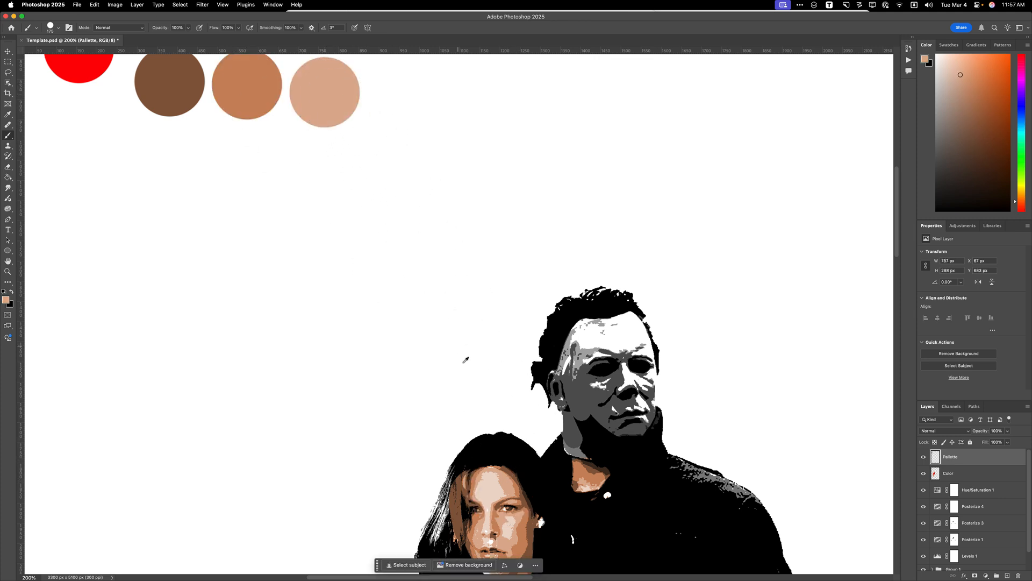
{"action": "left_click", "coordinate": [487, 483], "text": "alt"}
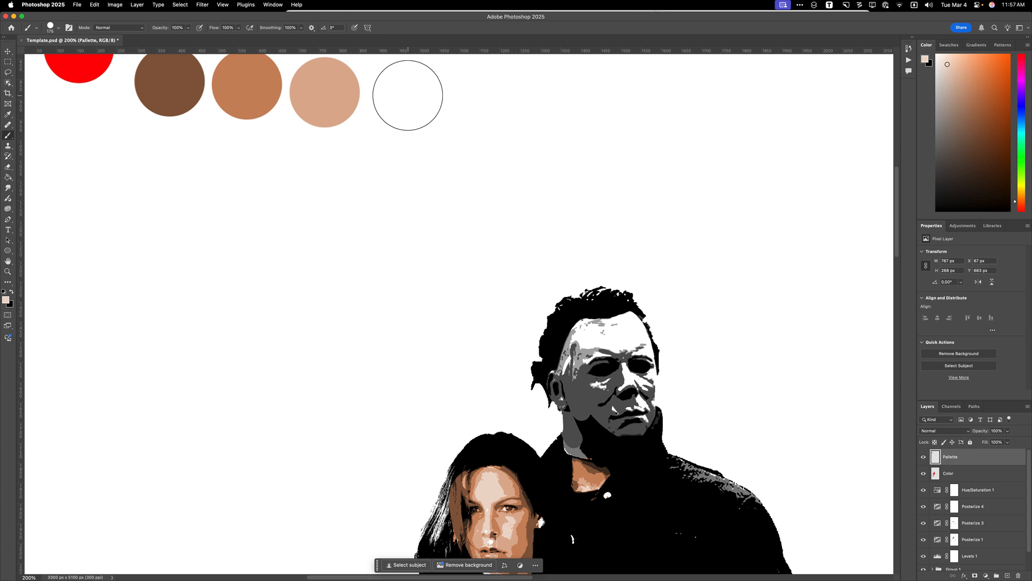
{"action": "left_click", "coordinate": [405, 92]}
{"action": "scroll", "coordinate": [773, 386], "scroll_direction": "up", "scroll_amount": 1}
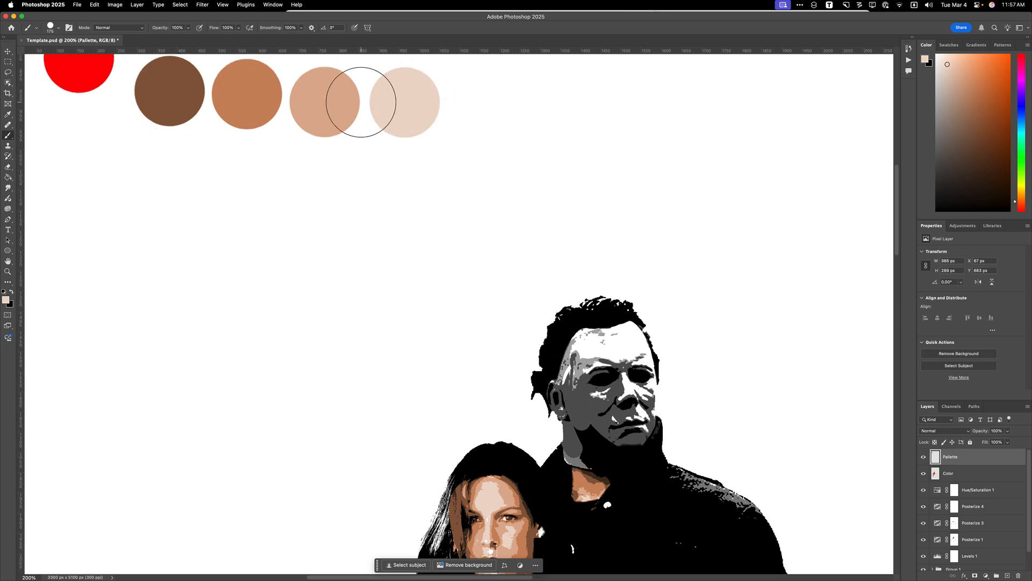
Stamp black, dark gray and light gray swatches beside the skin tones, sampling the grays from the man's mask
{"action": "mouse_move", "coordinate": [764, 418]}
{"action": "left_mouse_down"}
{"action": "mouse_move", "coordinate": [744, 357]}
{"action": "mouse_move", "coordinate": [679, 419]}
{"action": "left_mouse_up"}
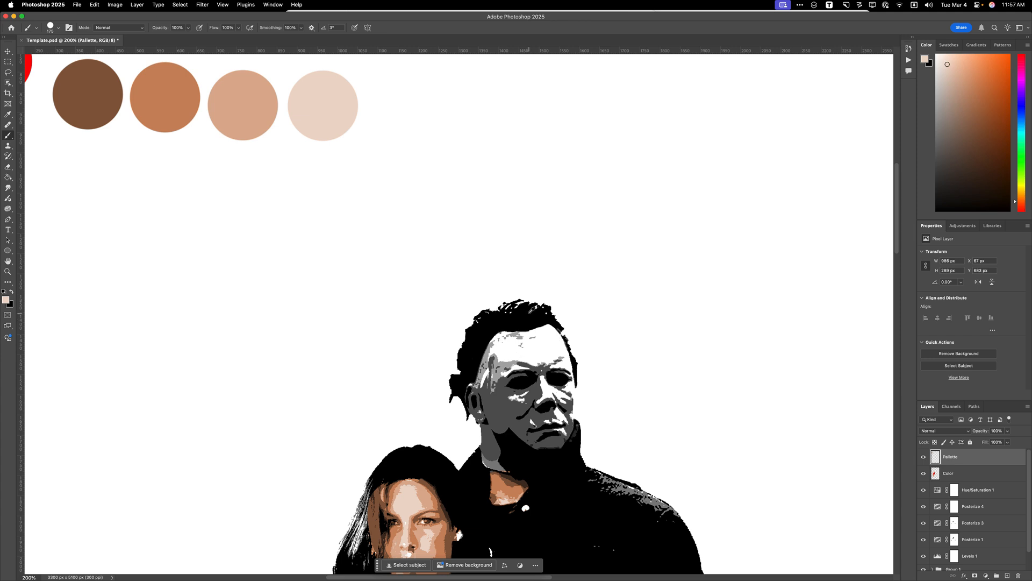
{"action": "key", "text": "d"}
{"action": "left_click", "coordinate": [422, 103]}
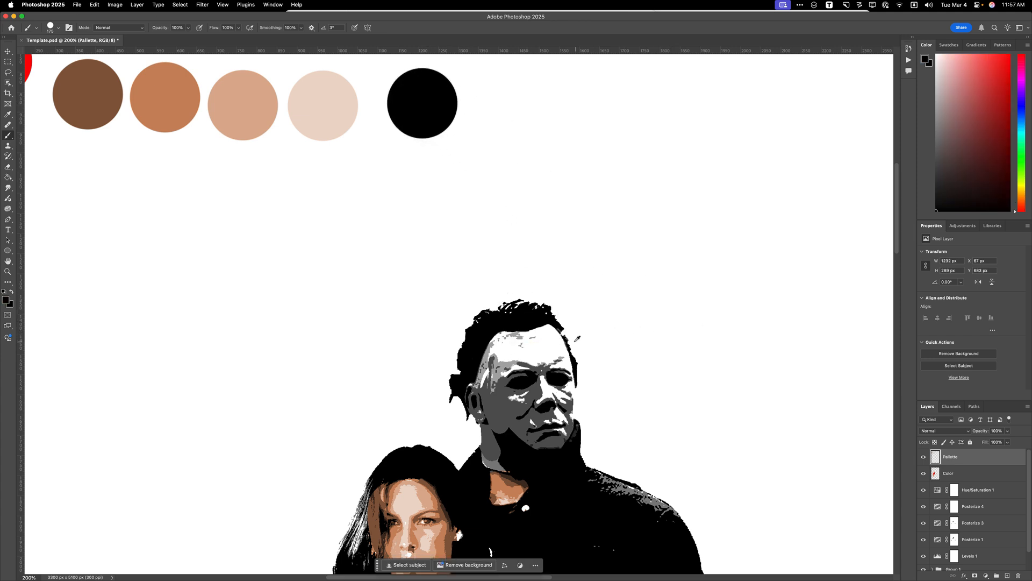
{"action": "key", "text": "x"}
{"action": "left_click", "coordinate": [501, 105]}
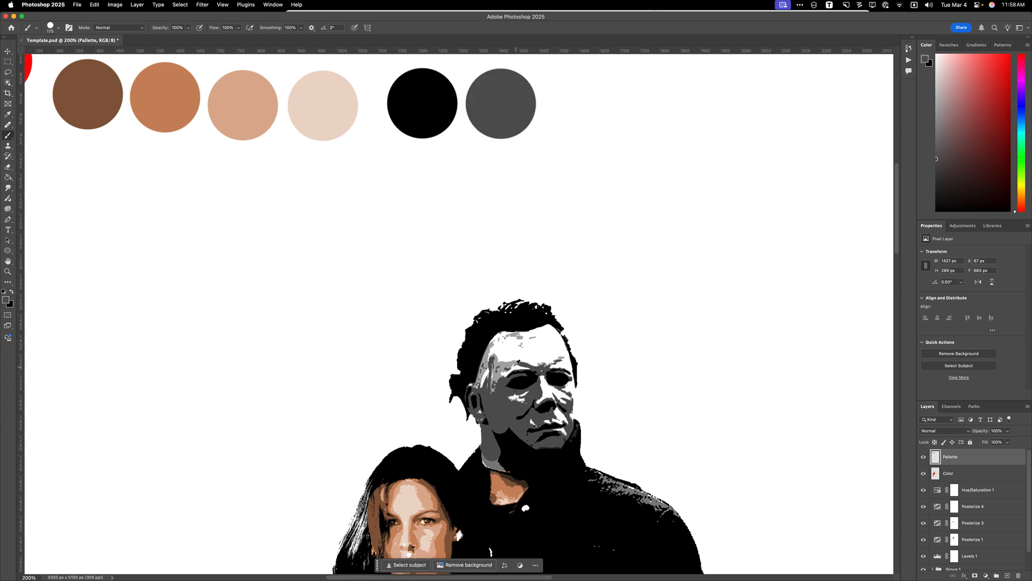
{"action": "left_click", "coordinate": [516, 331], "text": "alt"}
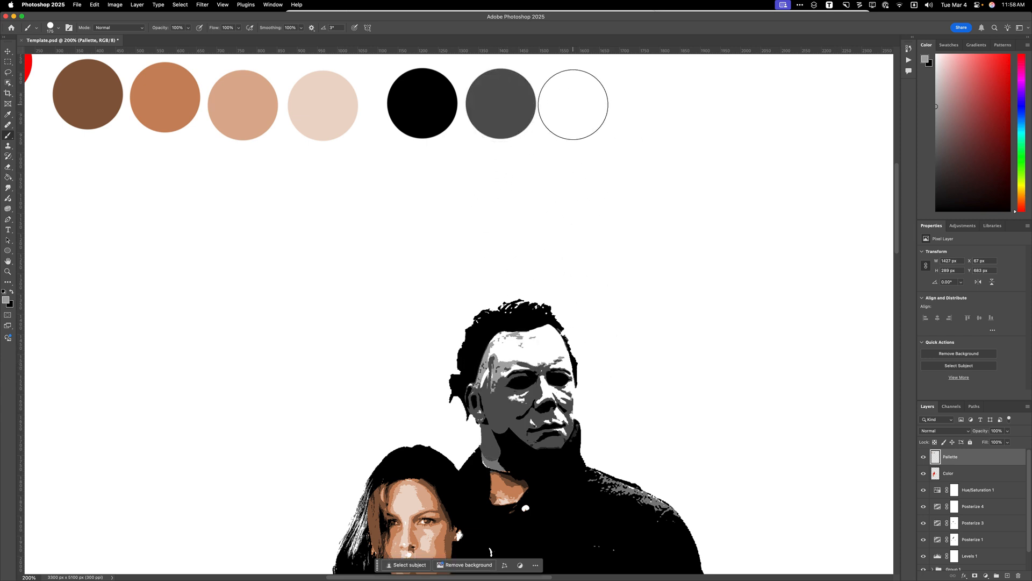
{"action": "left_click", "coordinate": [573, 104]}
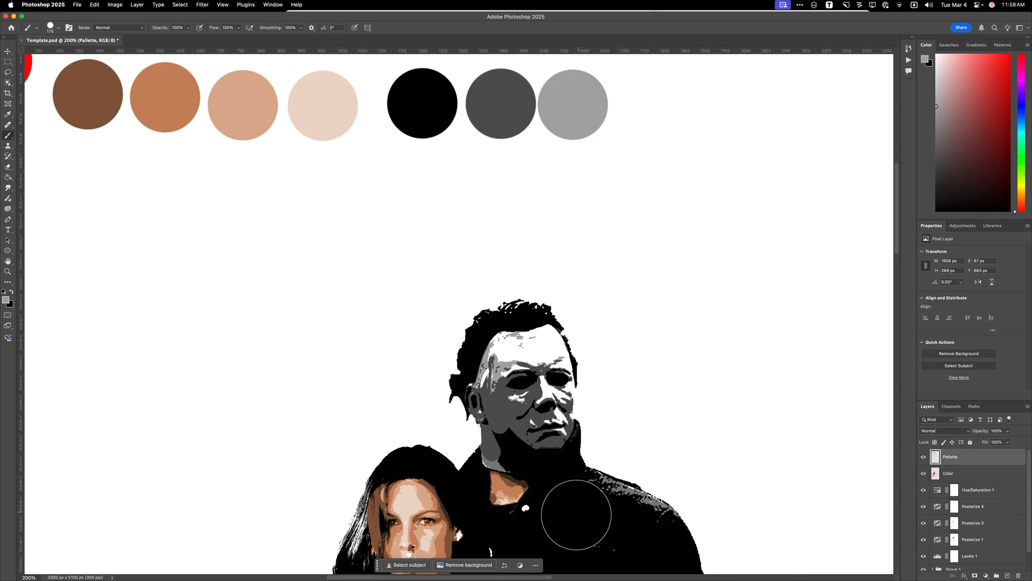
Examine both figures from heads to legs against the palette swatches, checking which colors the artwork uses
{"action": "scroll", "coordinate": [579, 540], "scroll_direction": "down", "scroll_amount": 10}
{"action": "scroll", "coordinate": [579, 540], "scroll_direction": "right", "scroll_amount": 3}
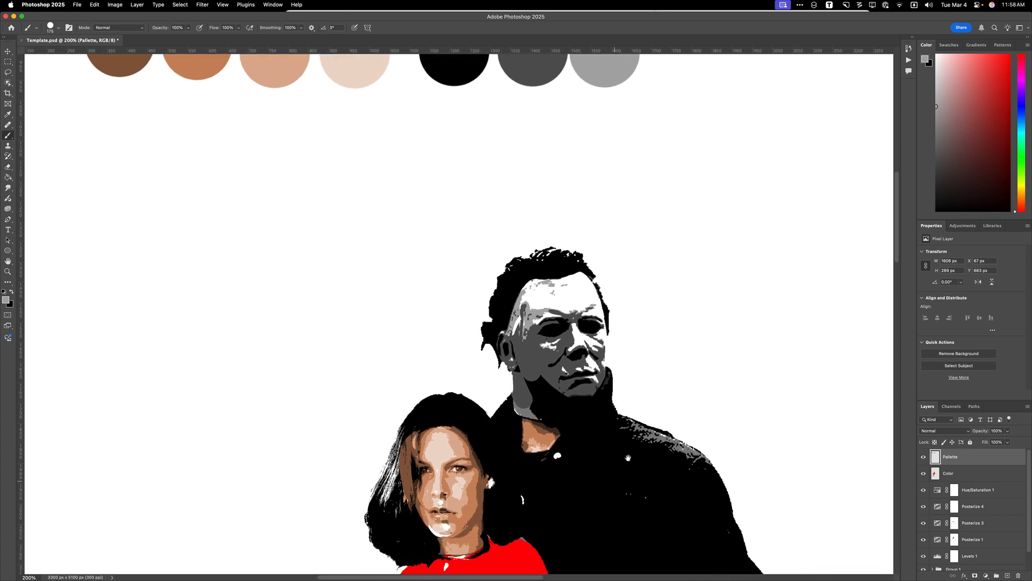
{"action": "scroll", "coordinate": [524, 394], "scroll_direction": "left", "scroll_amount": 5}
{"action": "scroll", "coordinate": [524, 394], "scroll_direction": "down", "scroll_amount": 3}
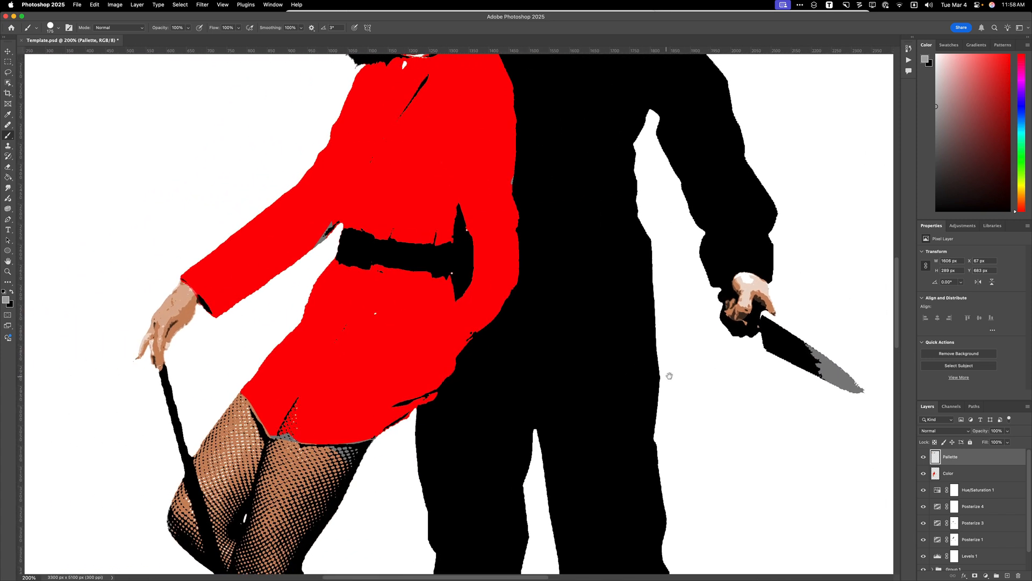
{"action": "scroll", "coordinate": [581, 426], "scroll_direction": "up", "scroll_amount": 15}
{"action": "scroll", "coordinate": [581, 426], "scroll_direction": "right", "scroll_amount": 2}
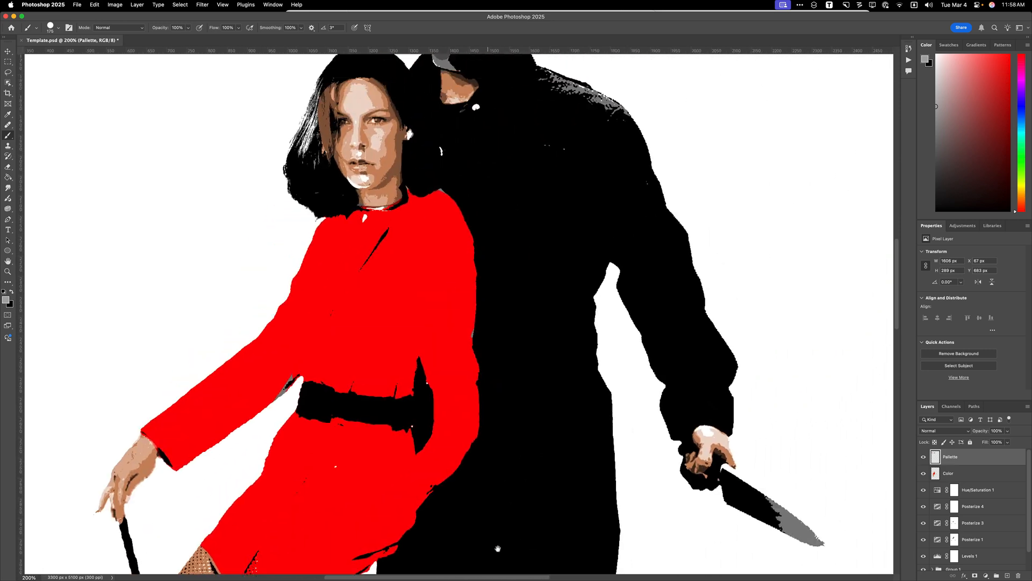
{"action": "scroll", "coordinate": [642, 568], "scroll_direction": "left", "scroll_amount": 3}
{"action": "scroll", "coordinate": [642, 568], "scroll_direction": "up", "scroll_amount": 1}
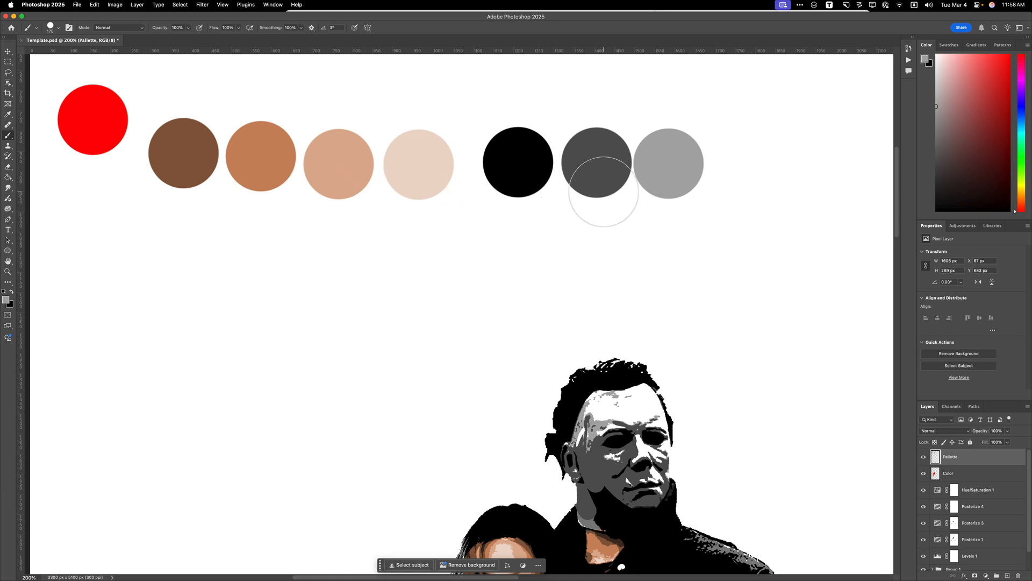
{"action": "scroll", "coordinate": [499, 438], "scroll_direction": "down", "scroll_amount": 10}
{"action": "scroll", "coordinate": [499, 438], "scroll_direction": "right", "scroll_amount": 3}
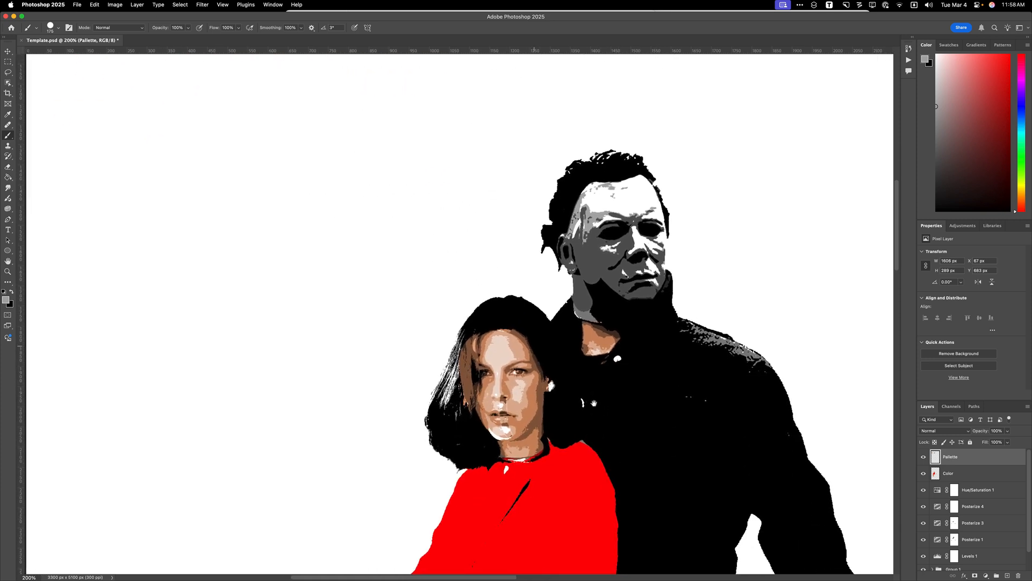
{"action": "scroll", "coordinate": [527, 357], "scroll_direction": "up", "scroll_amount": 2}
{"action": "scroll", "coordinate": [527, 357], "scroll_direction": "left", "scroll_amount": 2}
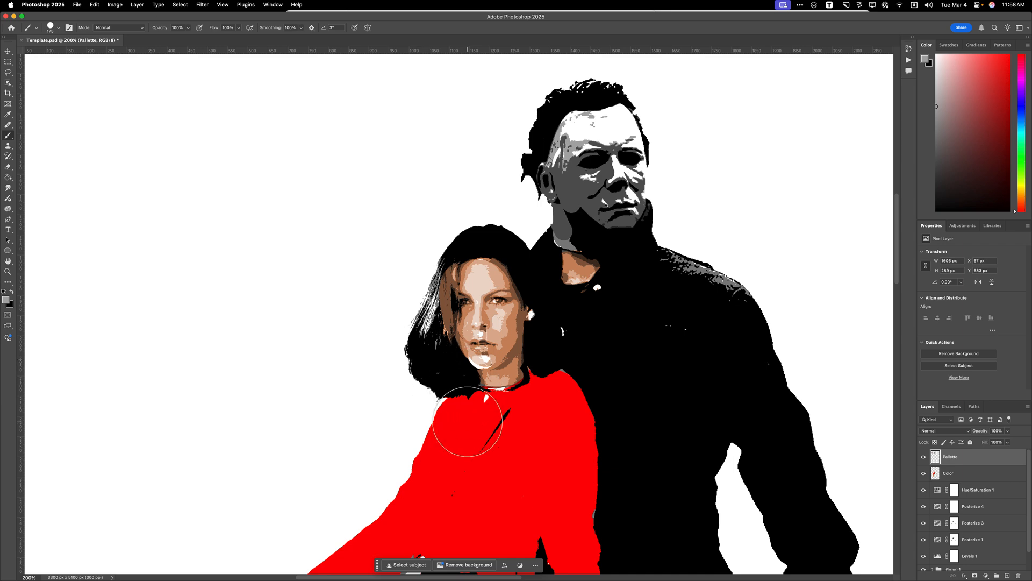
{"action": "scroll", "coordinate": [471, 285], "scroll_direction": "down", "scroll_amount": 4}
{"action": "scroll", "coordinate": [471, 285], "scroll_direction": "down", "scroll_amount": 15}
{"action": "scroll", "coordinate": [471, 285], "scroll_direction": "right", "scroll_amount": 3}
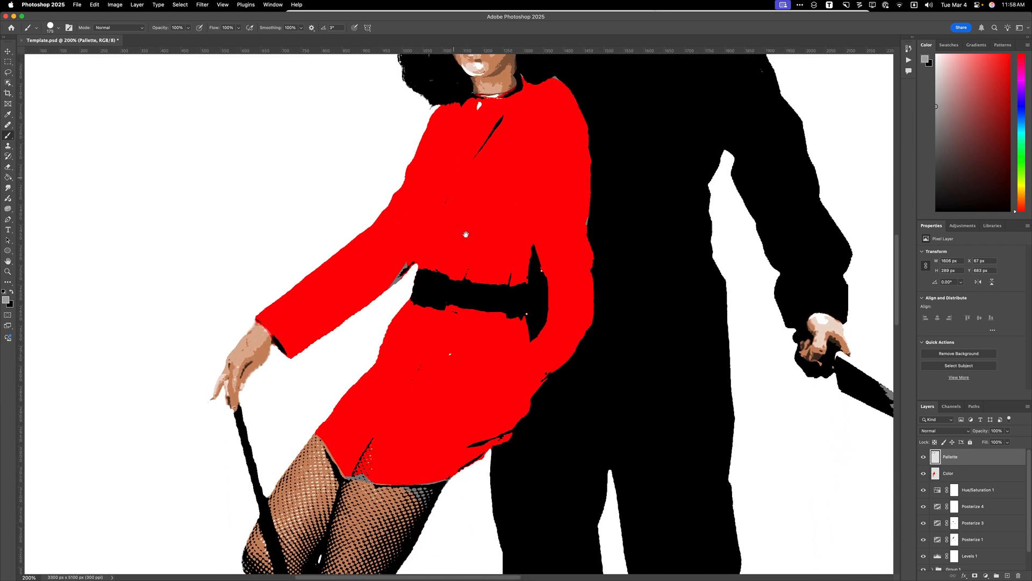
{"action": "scroll", "coordinate": [451, 190], "scroll_direction": "up", "scroll_amount": 15}
{"action": "scroll", "coordinate": [450, 189], "scroll_direction": "right", "scroll_amount": 3}
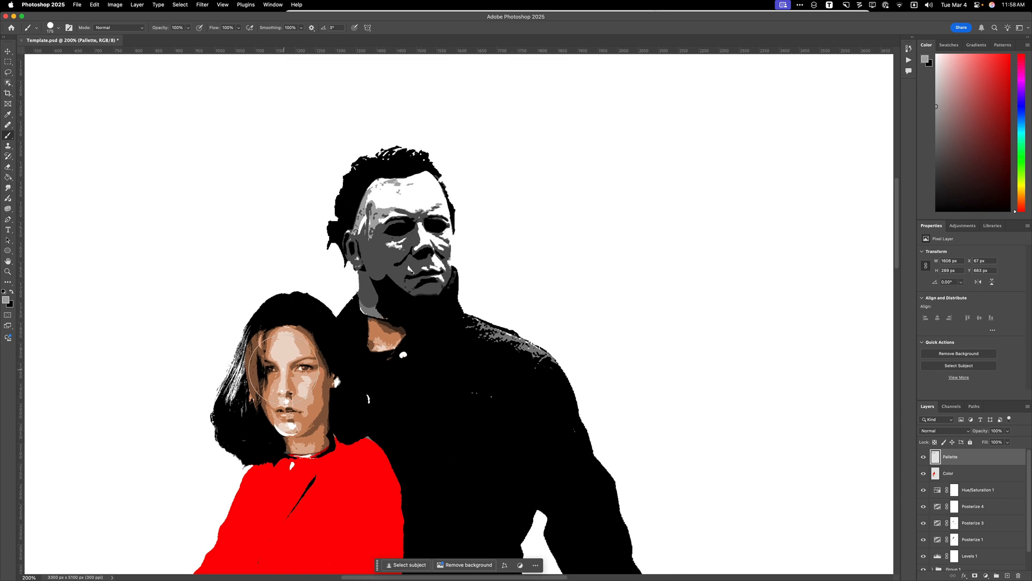
{"action": "key", "text": "super+minus"}
{"action": "key", "text": "super+minus"}
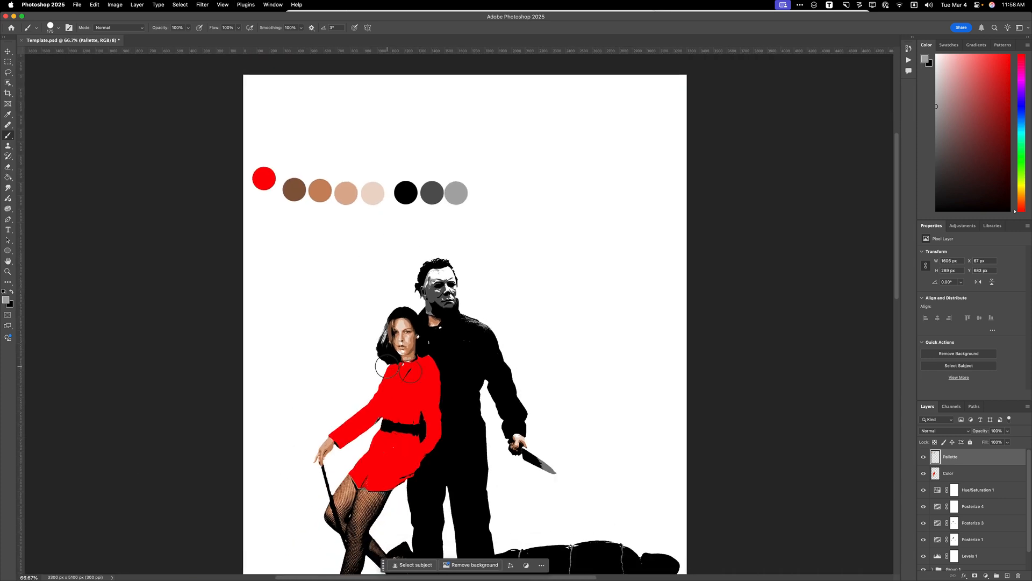
{"action": "scroll", "coordinate": [962, 548], "scroll_direction": "down", "scroll_amount": 2}
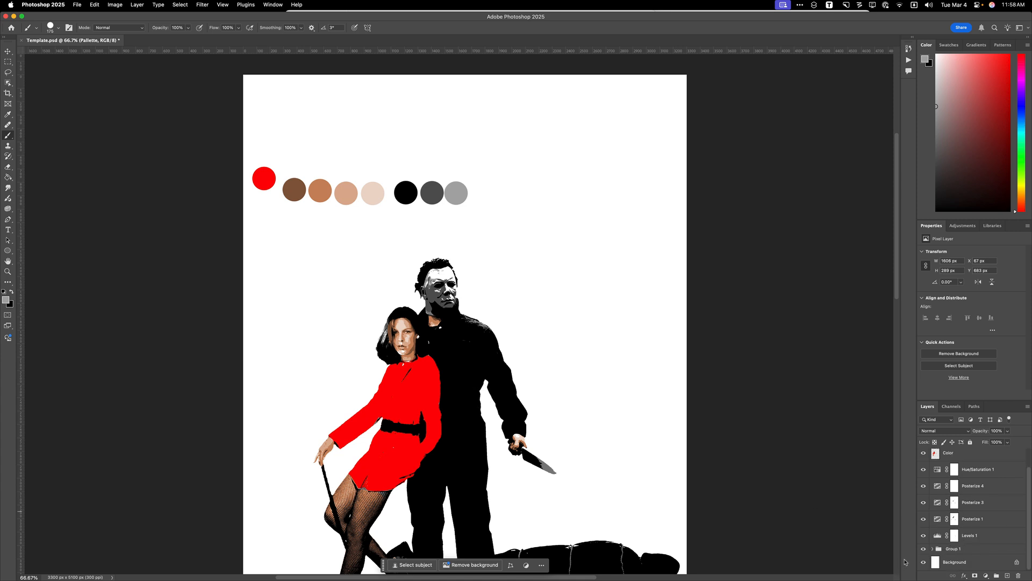
Hide and show the Color layer and the adjustment layers to compare the original photos with the posterized artwork, including the faces up close
{"action": "left_click", "coordinate": [924, 455]}
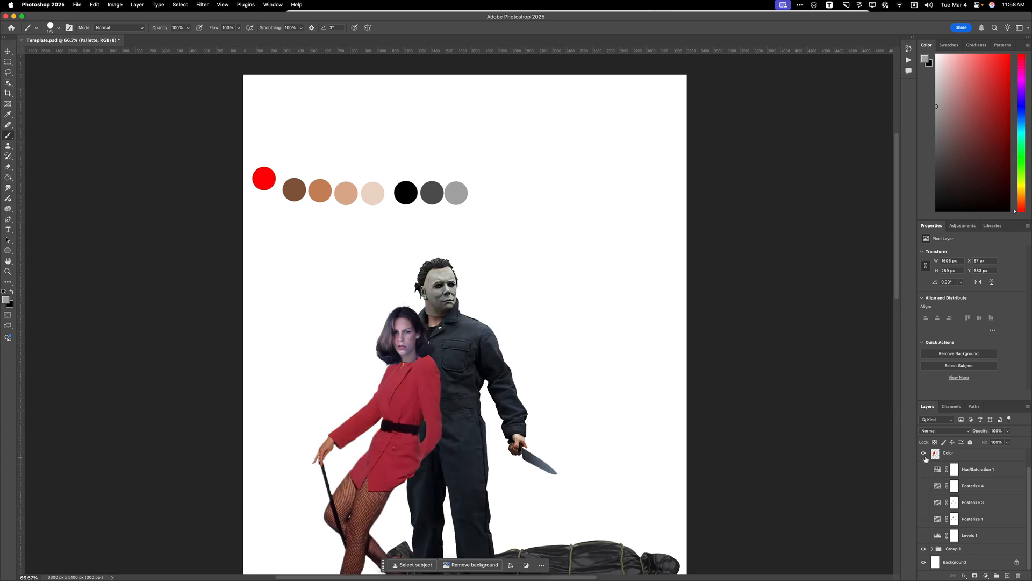
{"action": "left_click", "coordinate": [924, 536]}
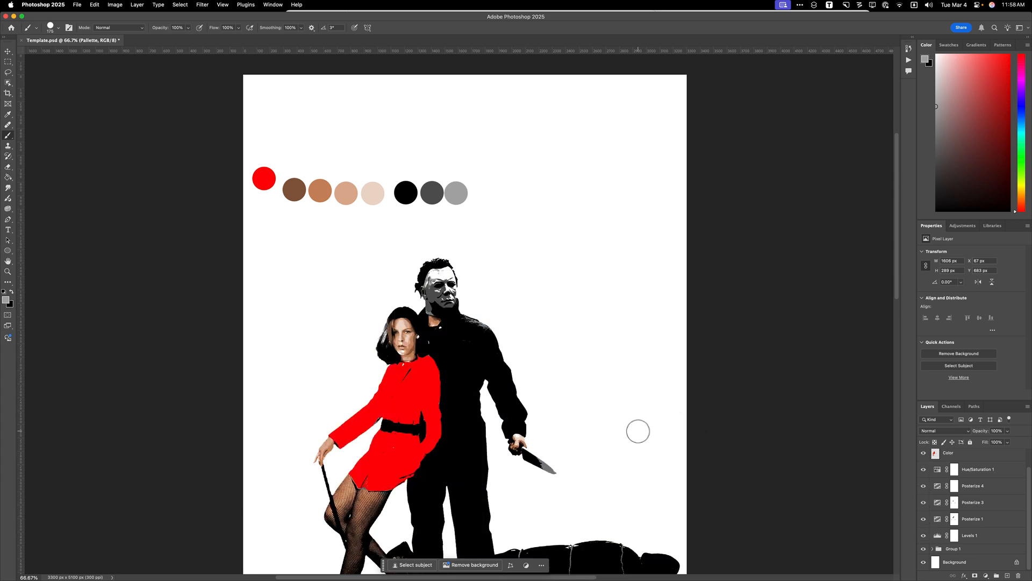
{"action": "key", "text": "super+equal"}
{"action": "key", "text": "super+equal"}
{"action": "key", "text": "super+equal"}
{"action": "key", "text": "super+equal"}
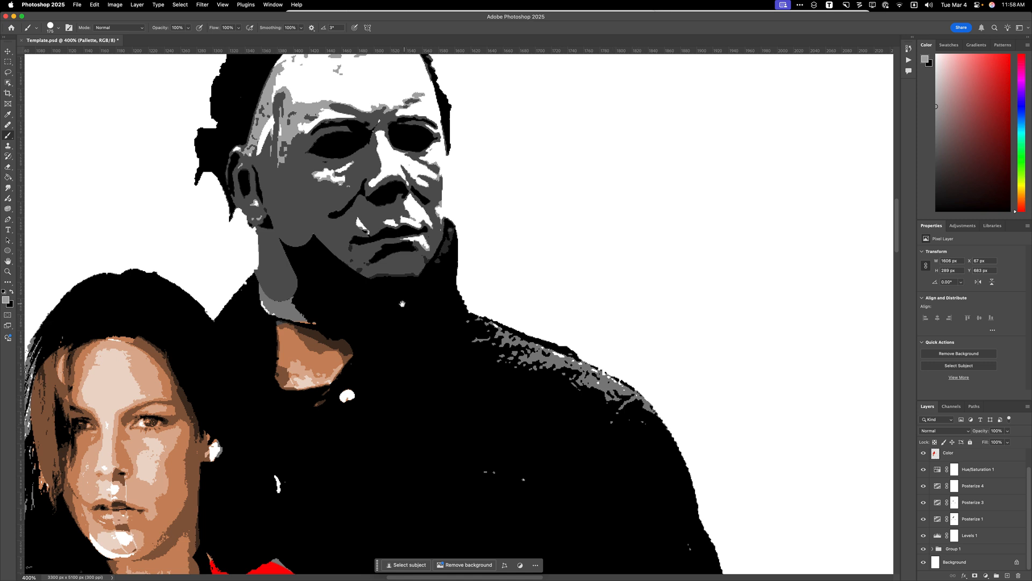
{"action": "scroll", "coordinate": [402, 304], "scroll_direction": "up", "scroll_amount": 5}
{"action": "scroll", "coordinate": [402, 304], "scroll_direction": "left", "scroll_amount": 5}
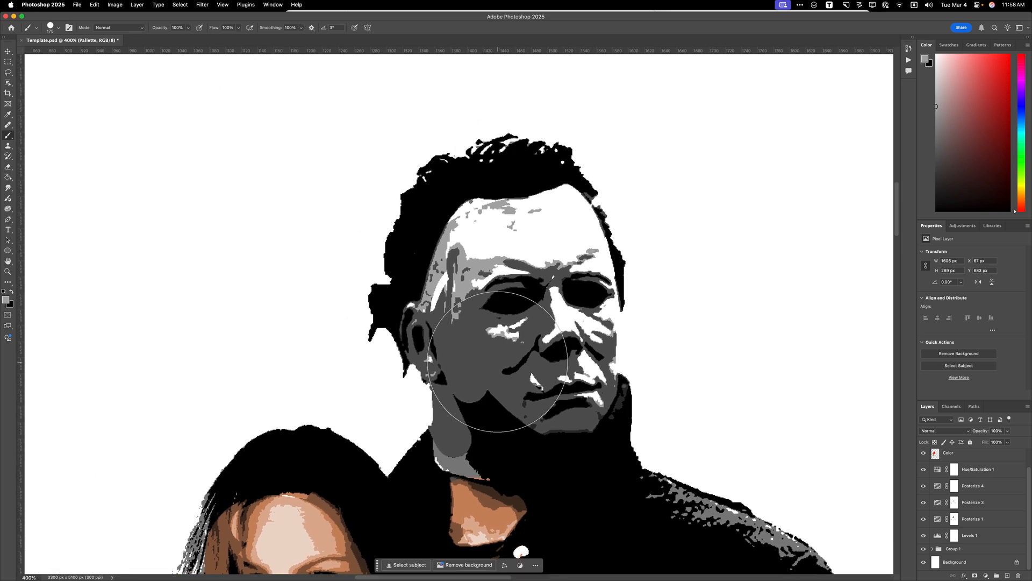
{"action": "left_click", "coordinate": [923, 453]}
{"action": "left_click_drag", "start_coordinate": [678, 511], "coordinate": [677, 303]}
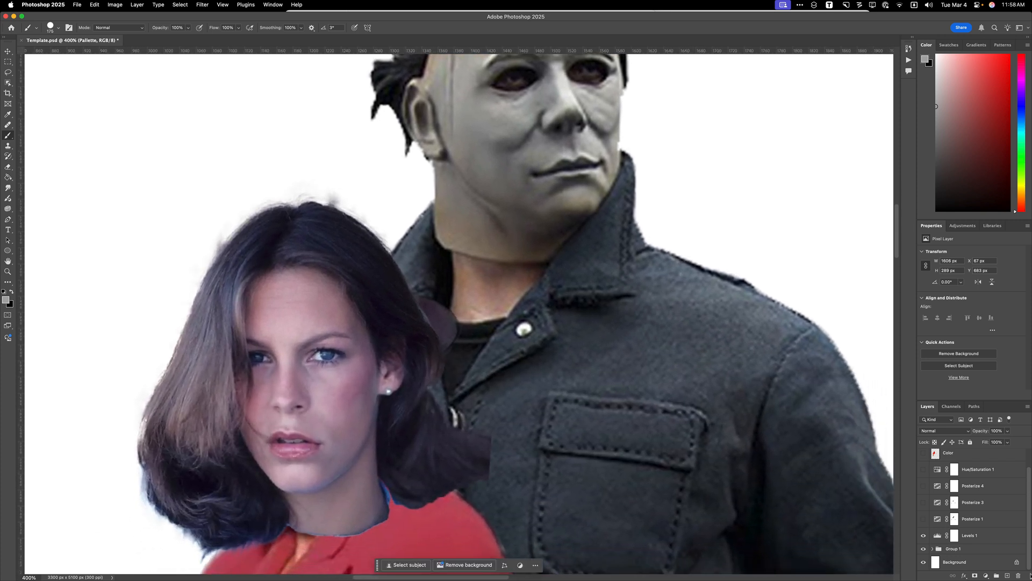
{"action": "left_click", "coordinate": [923, 520]}
{"action": "scroll", "coordinate": [1007, 504], "scroll_direction": "up", "scroll_amount": 1}
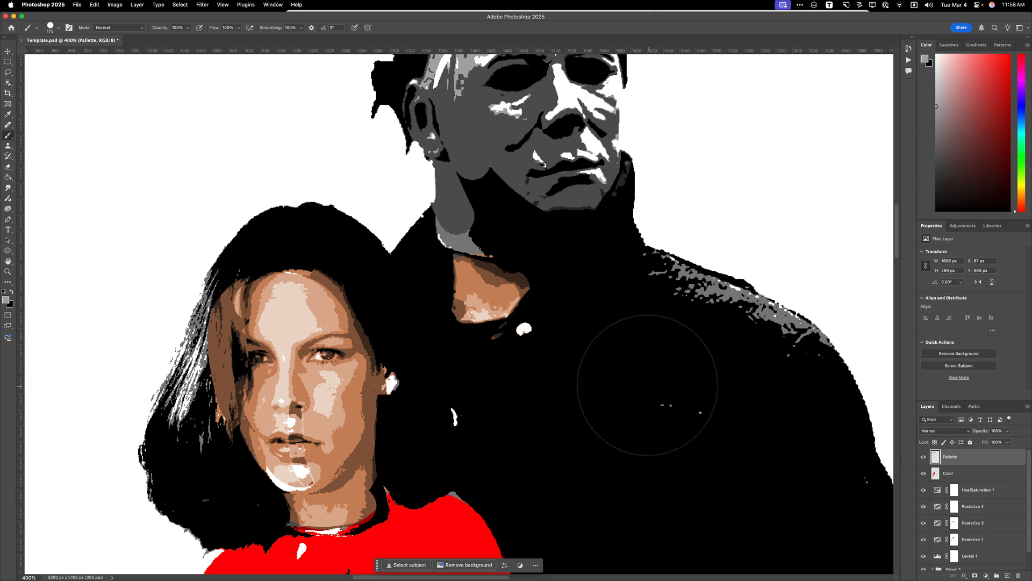
Inspect the palette swatches up close, then view them together with the whole figure composition
{"action": "scroll", "coordinate": [645, 376], "scroll_direction": "up", "scroll_amount": 10}
{"action": "scroll", "coordinate": [645, 376], "scroll_direction": "left", "scroll_amount": 4}
{"action": "left_click_drag", "start_coordinate": [475, 236], "coordinate": [668, 322]}
{"action": "left_click_drag", "start_coordinate": [599, 412], "coordinate": [435, 373]}
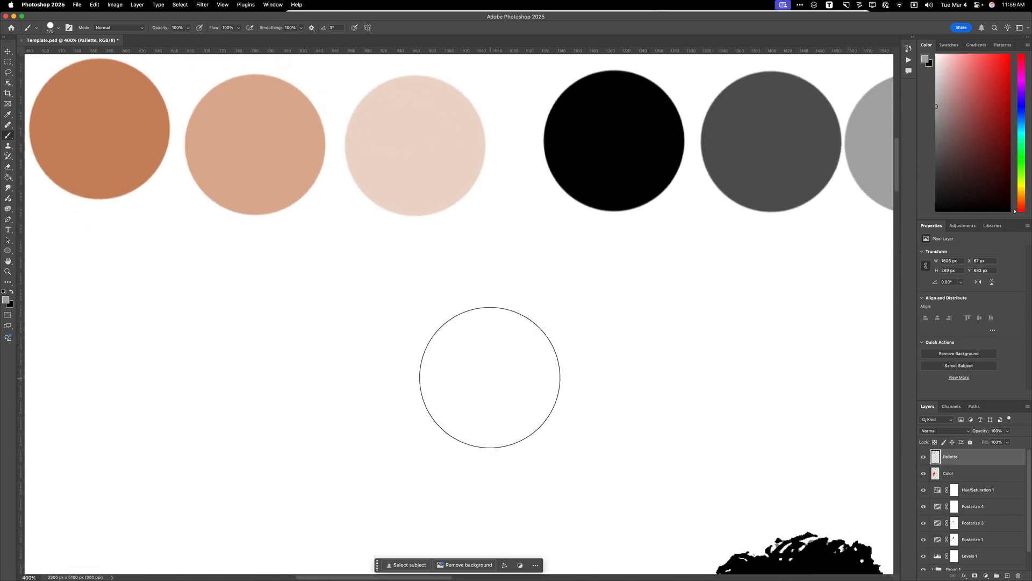
{"action": "key", "text": "super+minus"}
{"action": "key", "text": "super+minus"}
{"action": "key", "text": "super+minus"}
{"action": "key", "text": "super+minus"}
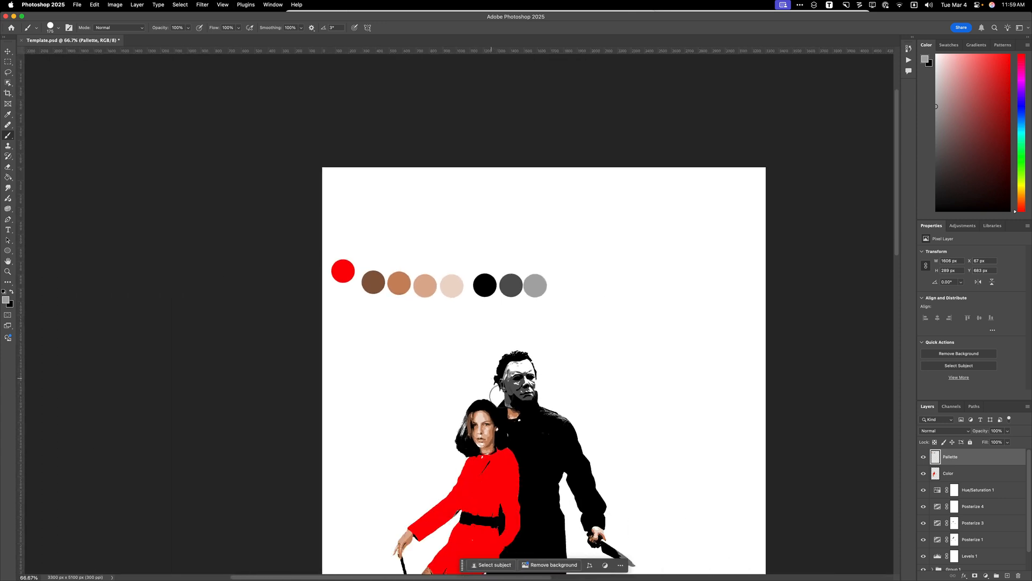
{"action": "left_click_drag", "start_coordinate": [664, 478], "coordinate": [647, 305]}
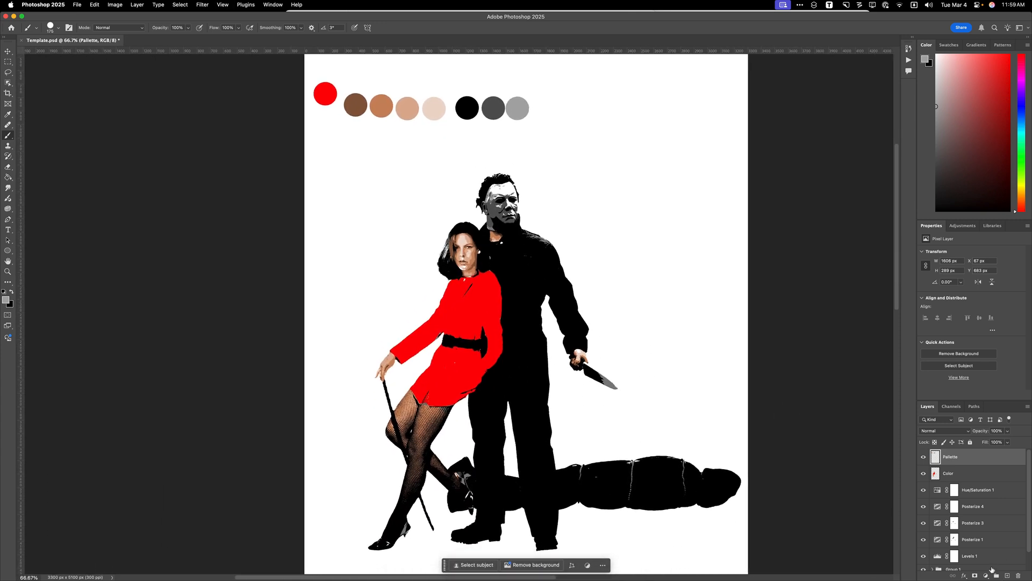
Add a Hue/Saturation adjustment layer above Pallette and set its Hue to -13
{"action": "left_click", "coordinate": [986, 575]}
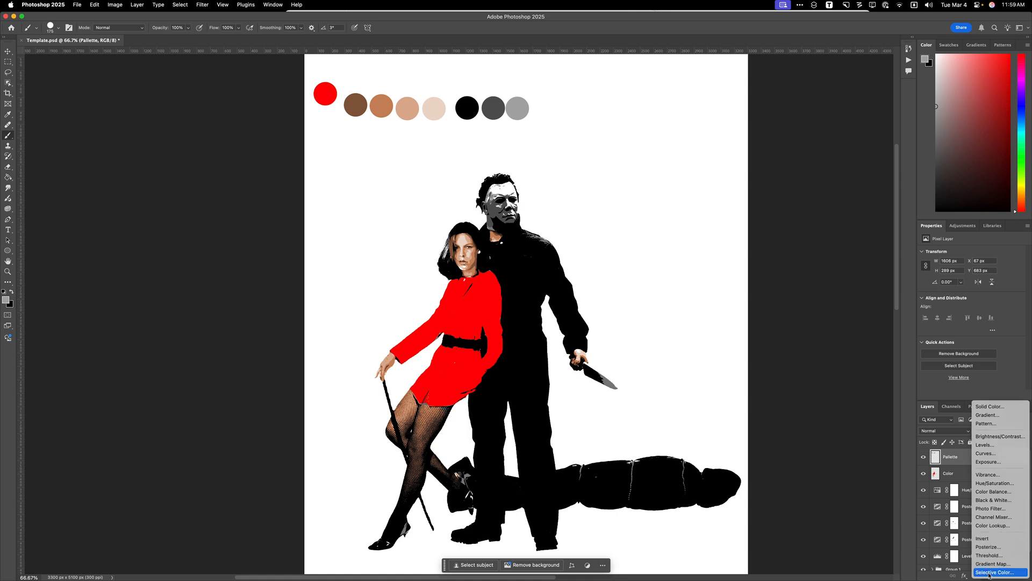
{"action": "left_click", "coordinate": [994, 482]}
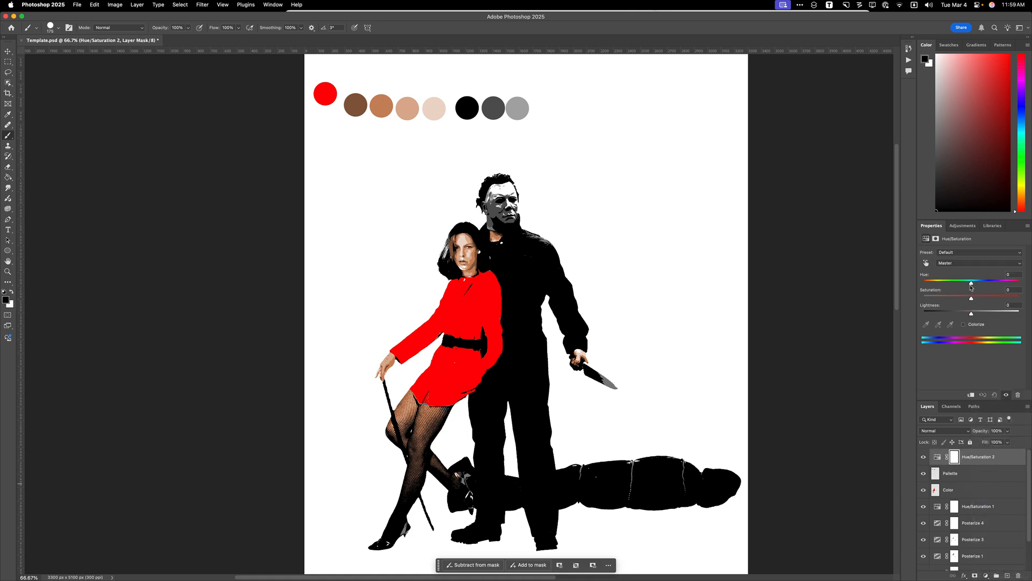
{"action": "mouse_move", "coordinate": [972, 285]}
{"action": "left_mouse_down"}
{"action": "mouse_move", "coordinate": [928, 285]}
{"action": "mouse_move", "coordinate": [995, 286]}
{"action": "mouse_move", "coordinate": [951, 291]}
{"action": "mouse_move", "coordinate": [965, 291]}
{"action": "left_mouse_up"}
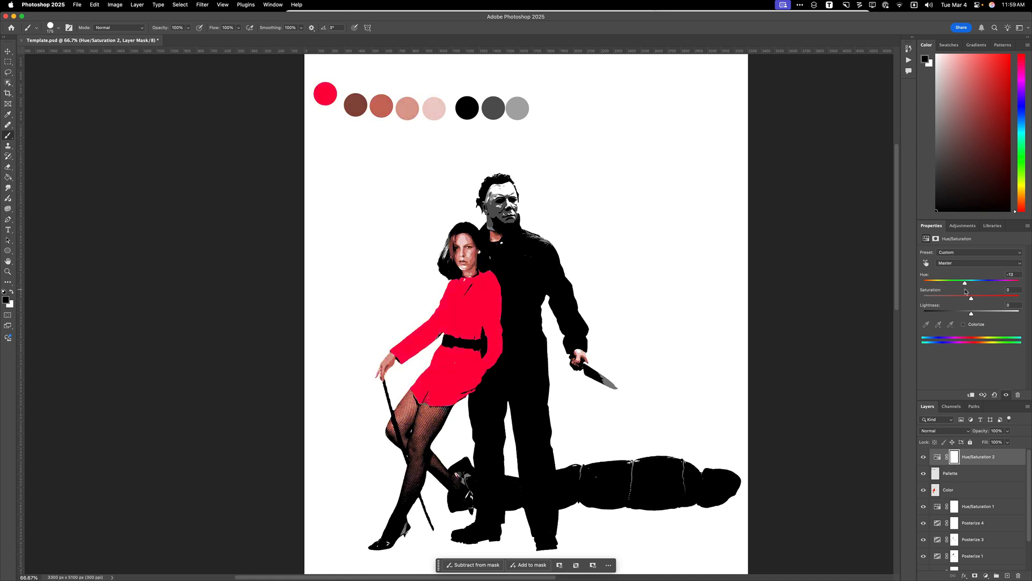